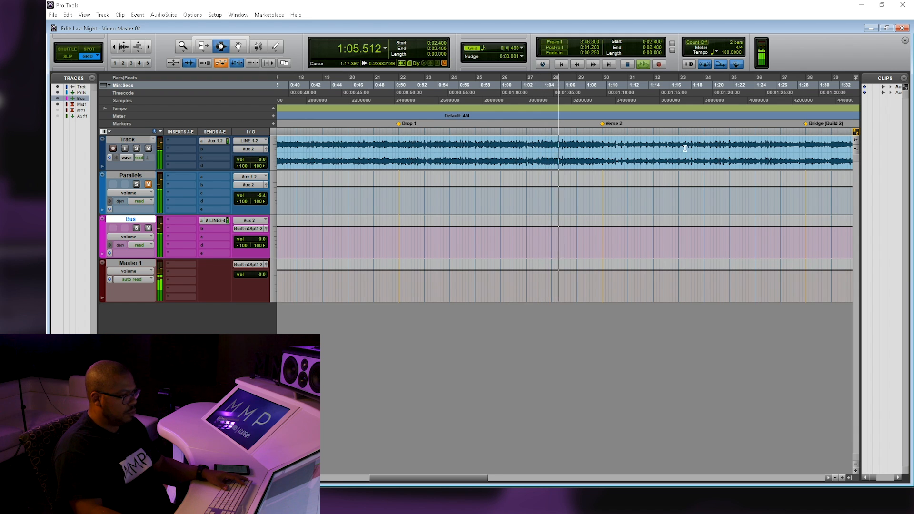
Insert UAD bx_digital V3 (stereo) on the Bus track and set the mono section's HF gain to -0.7 dB
scroll(686, 148, right, 5)
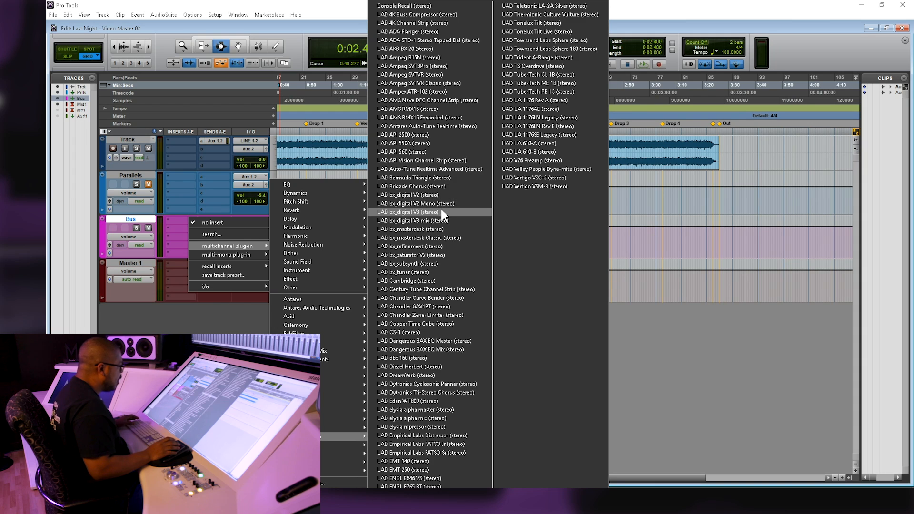
click(441, 211)
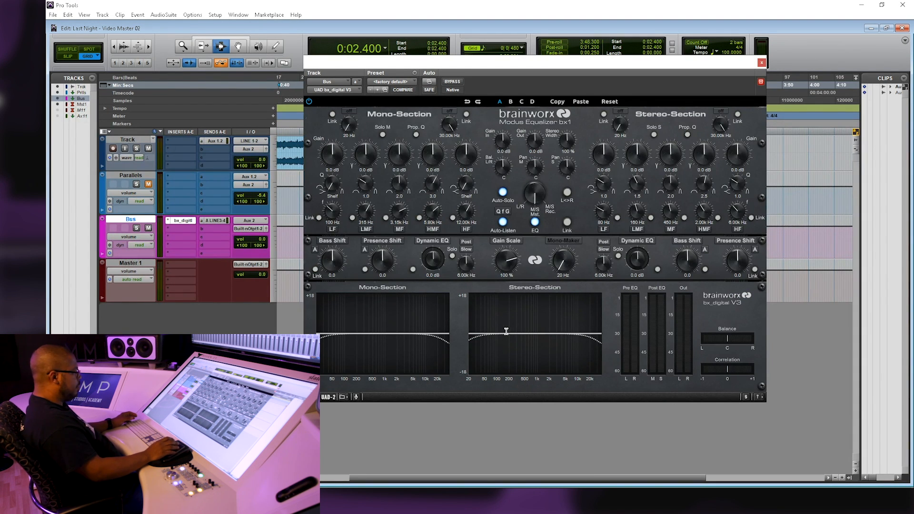
drag(466, 153, 466, 167)
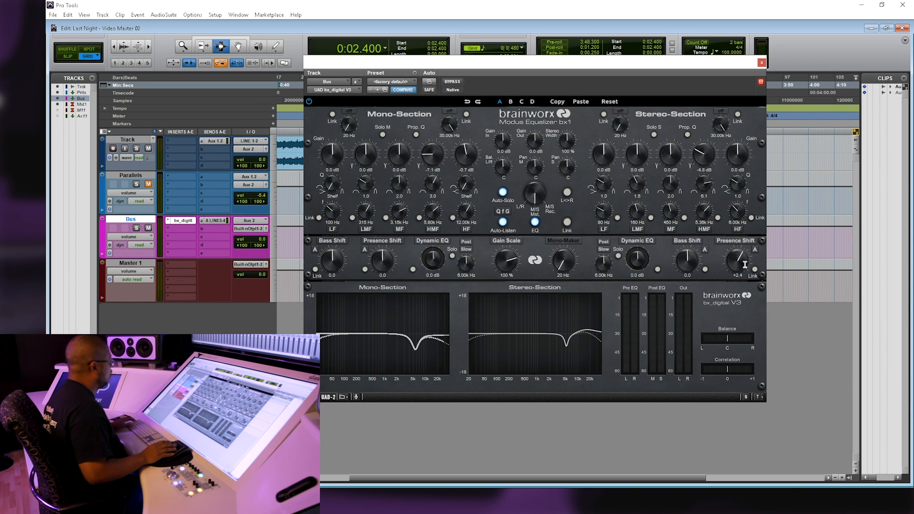
Play from 0:41.700 to compare the bx_digital V3 bypassed and active, and set its Mono-Maker to about 91 Hz
click(283, 128)
key(space)
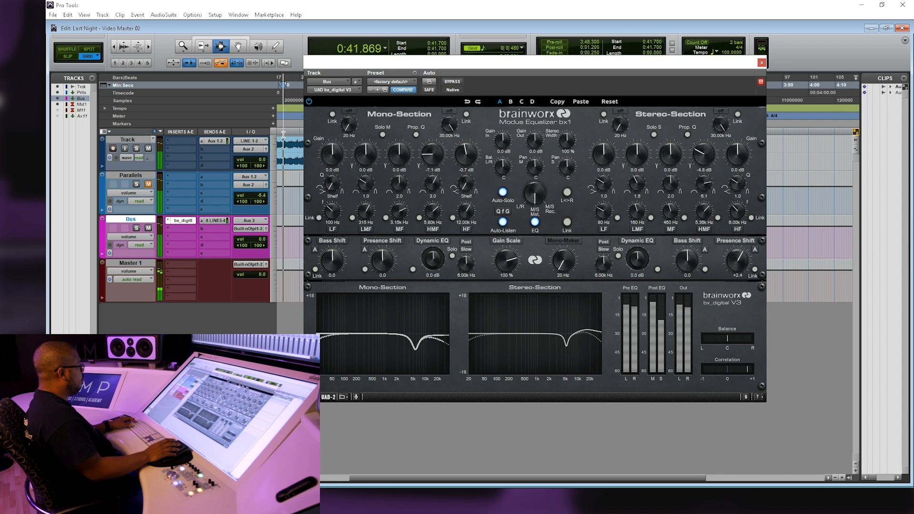
drag(337, 69, 399, 91)
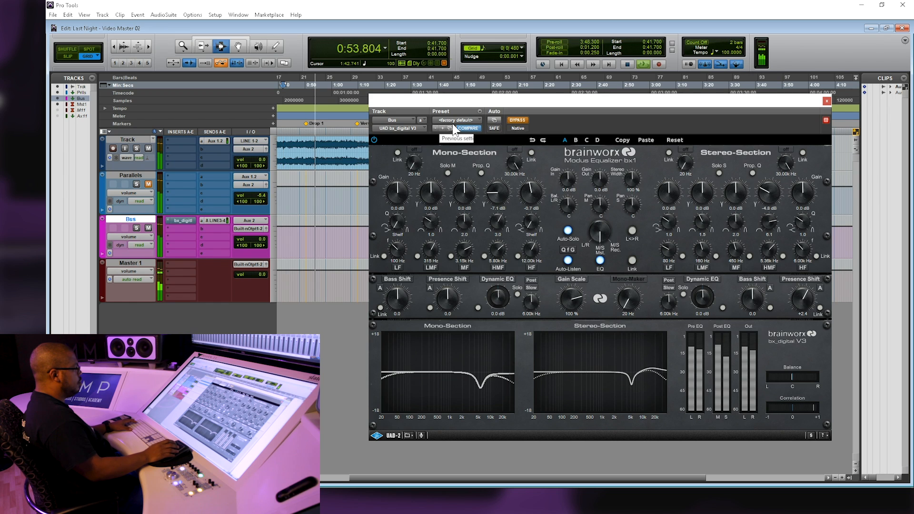
click(522, 122)
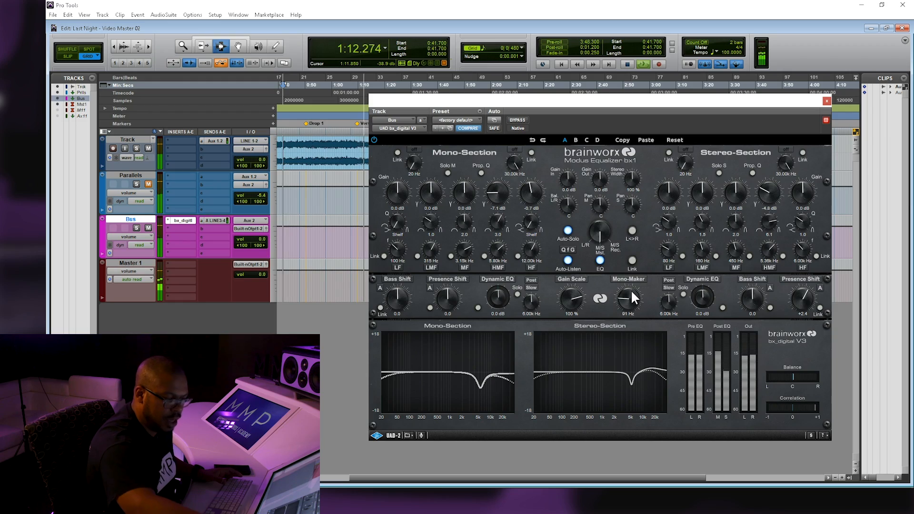
drag(632, 290, 634, 296)
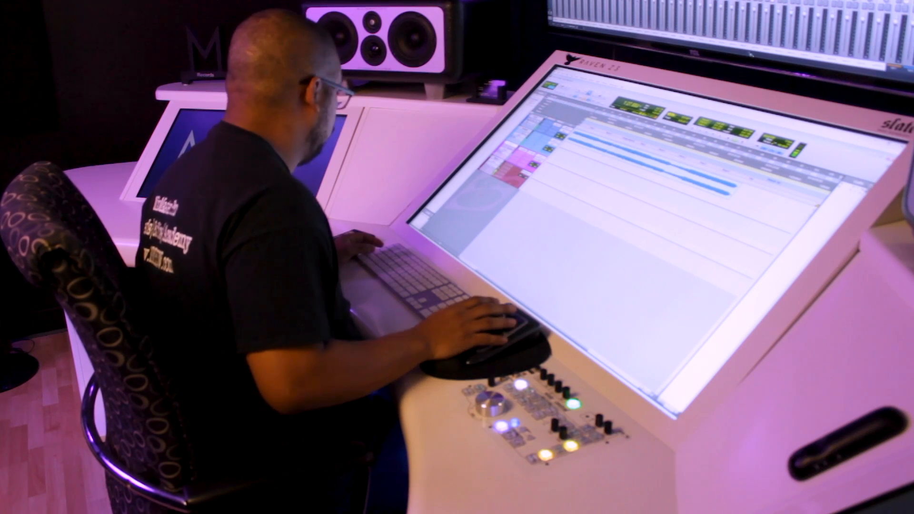
Insert the UAD Dangerous BAX EQ Master on the Bus track, boosting its high-frequency level and adjusting its low-frequency shelf and level
key(super+equal)
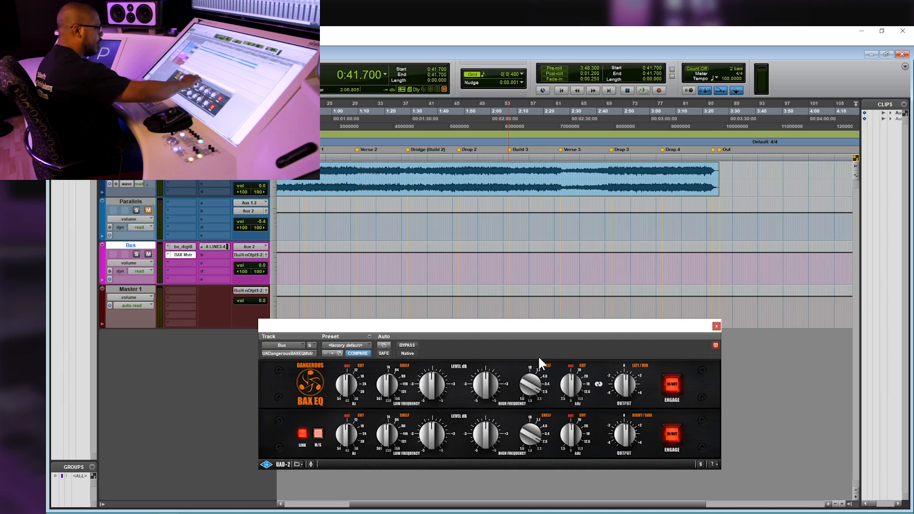
drag(488, 386, 486, 368)
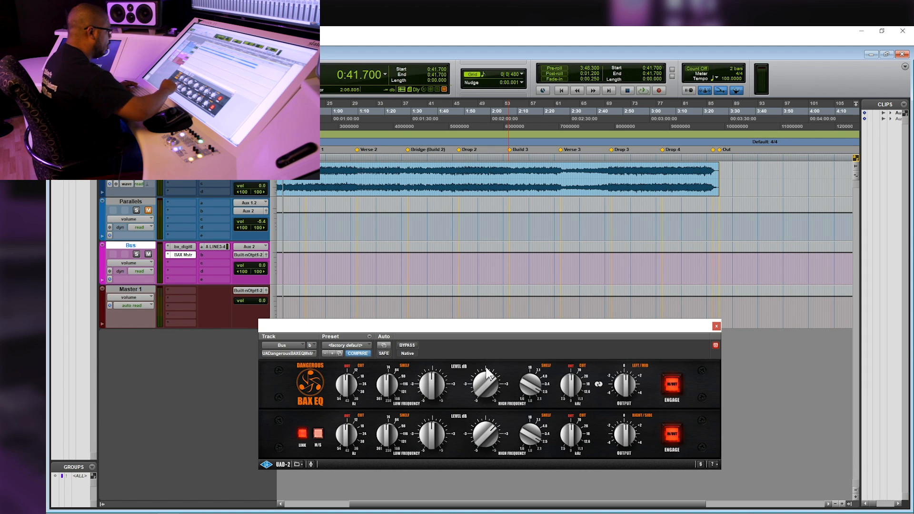
drag(385, 379, 378, 336)
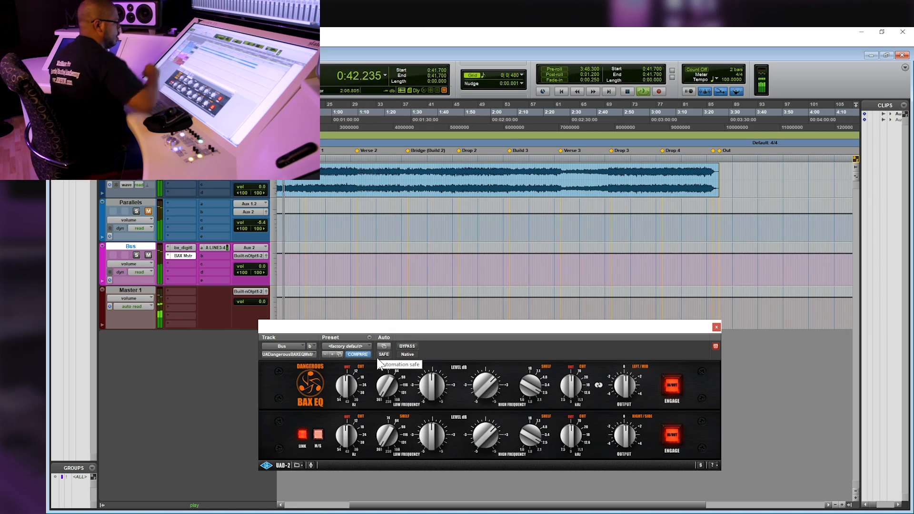
drag(433, 387, 434, 387)
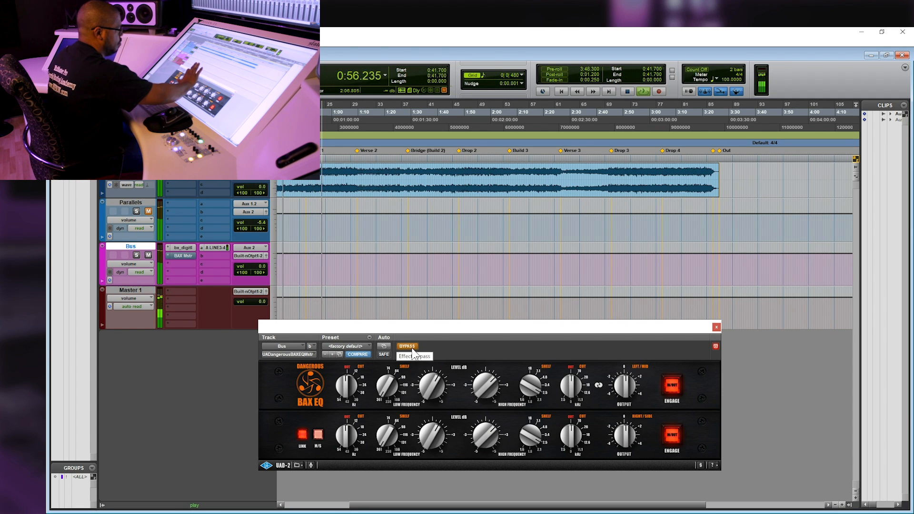
Compare the mix with the BAX EQ engaged and disengaged, and stop playback with the EQ active
click(409, 347)
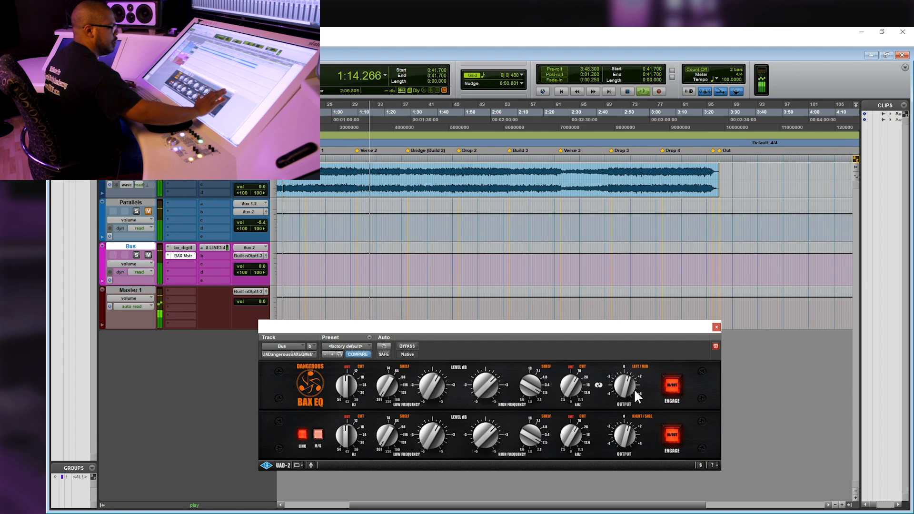
click(672, 388)
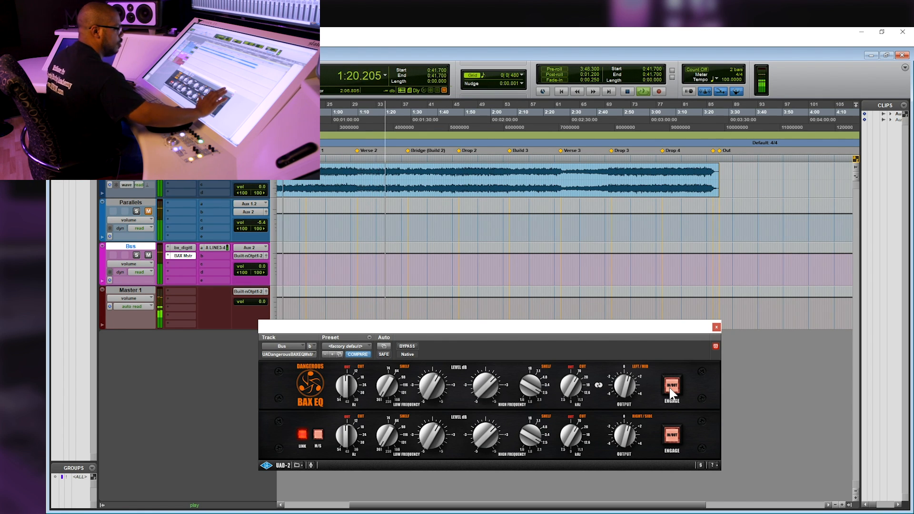
click(672, 388)
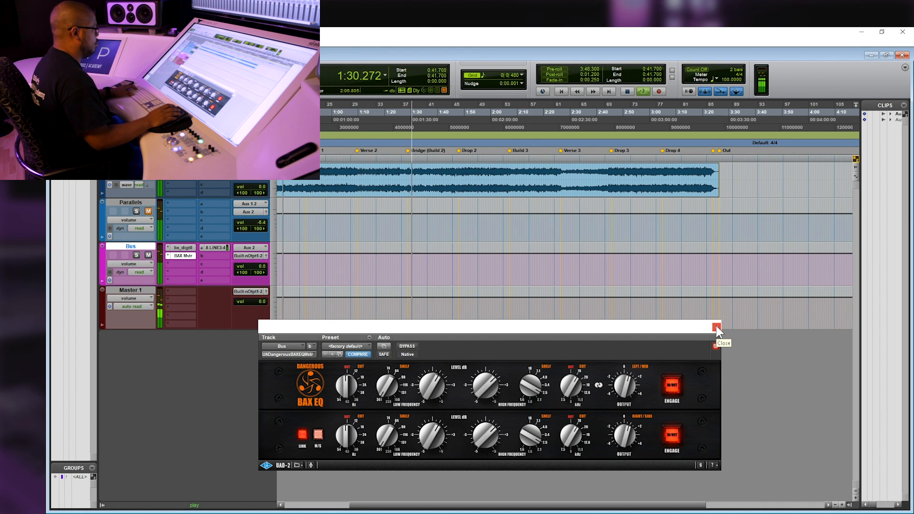
key(space)
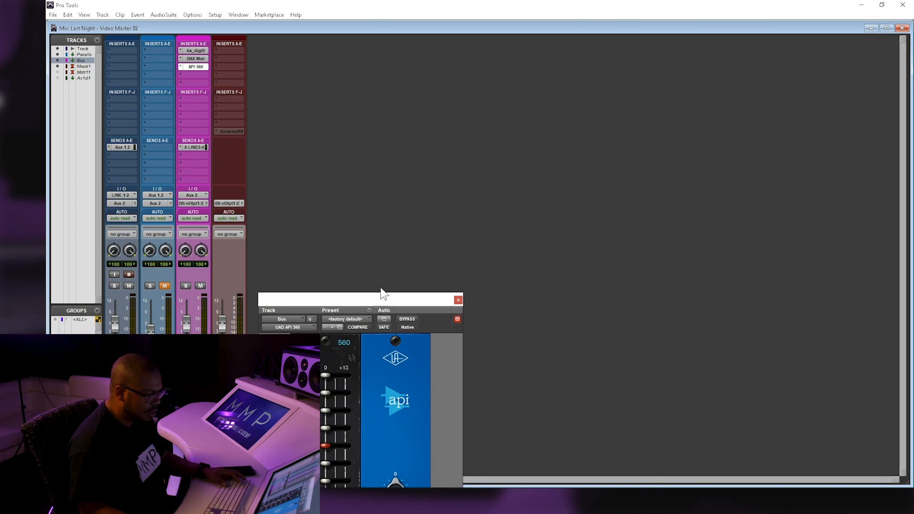
Insert the UAD API 560 on the Bus track and slightly cut its 16K, 8K and 1K bands
drag(381, 298, 509, 104)
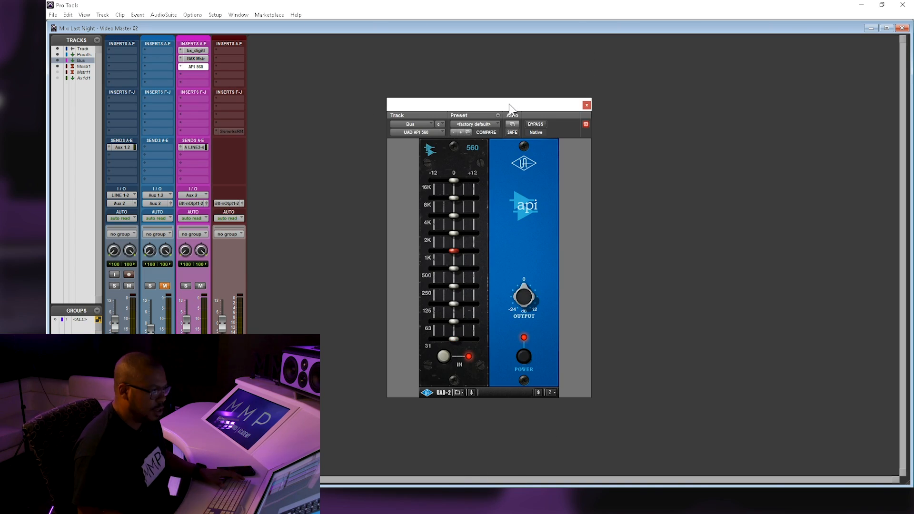
drag(454, 180, 447, 181)
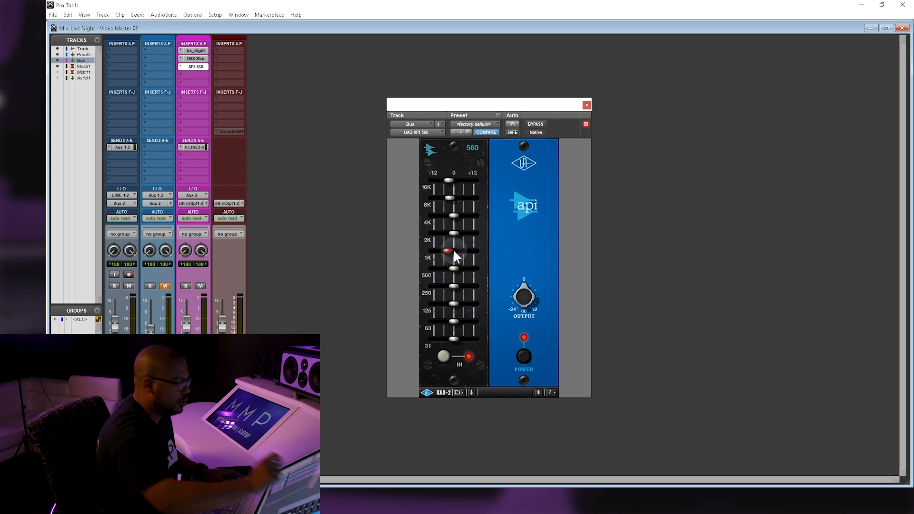
key(ctrl+equal)
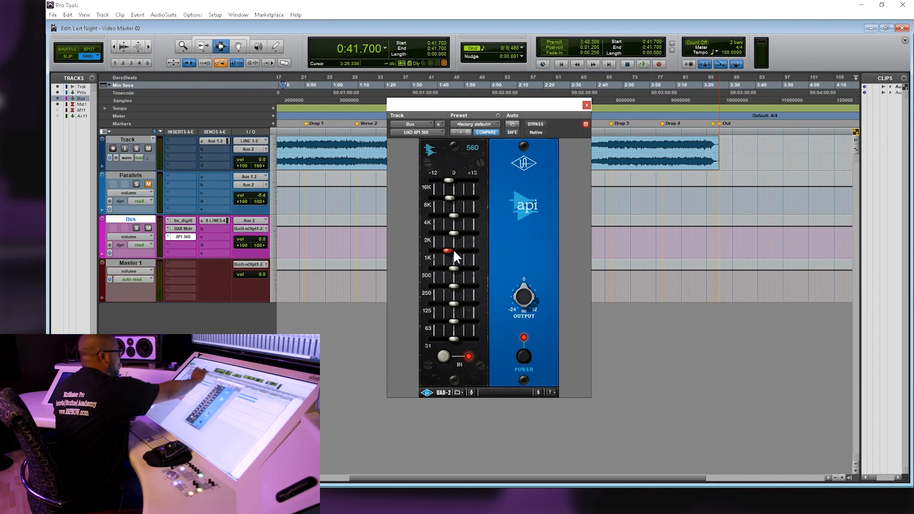
Play the mix to compare the API 560 bypassed and active, and fine-tune its 16K cut
key(space)
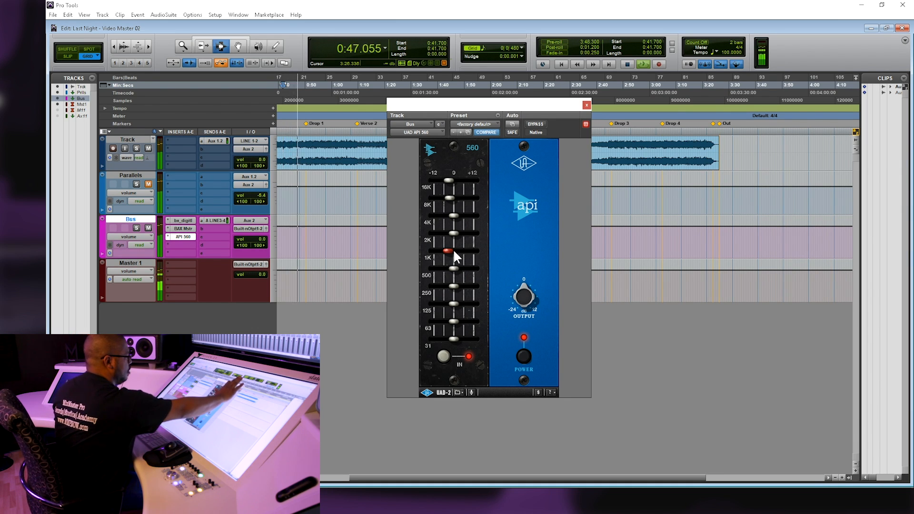
click(535, 123)
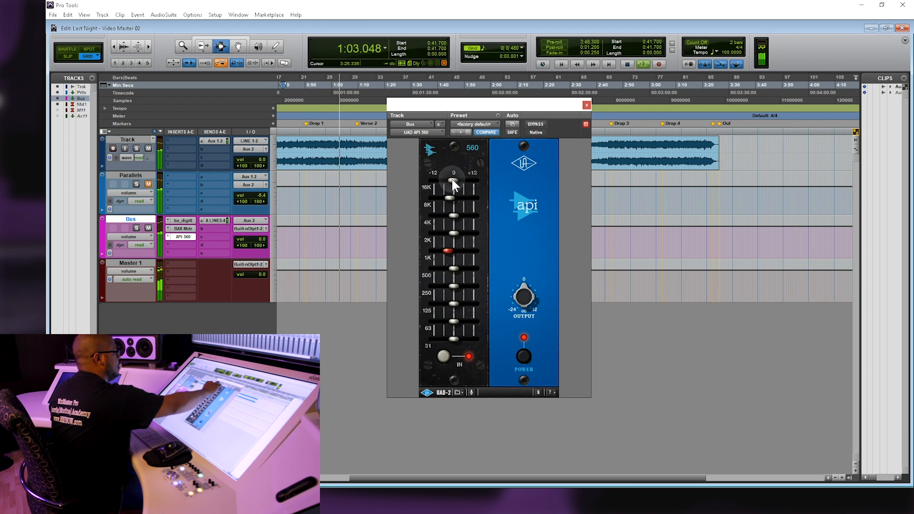
drag(451, 180, 449, 181)
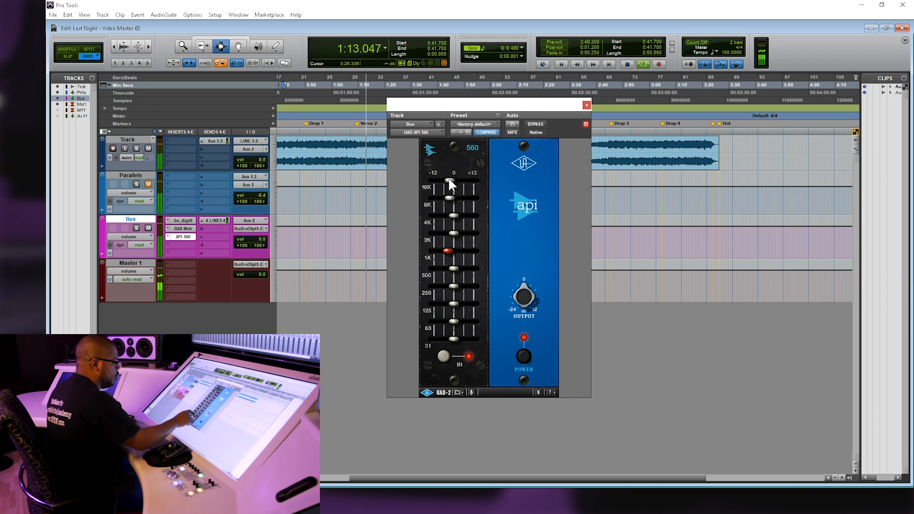
Slightly cut the API 560's 31 Hz and 63 Hz bands, close the plug-in and stop playback
drag(448, 341, 448, 344)
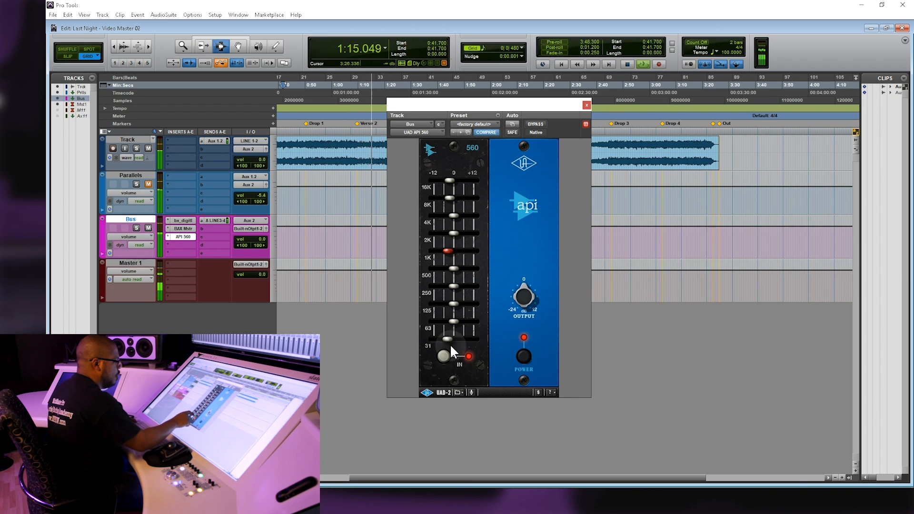
drag(453, 323, 454, 323)
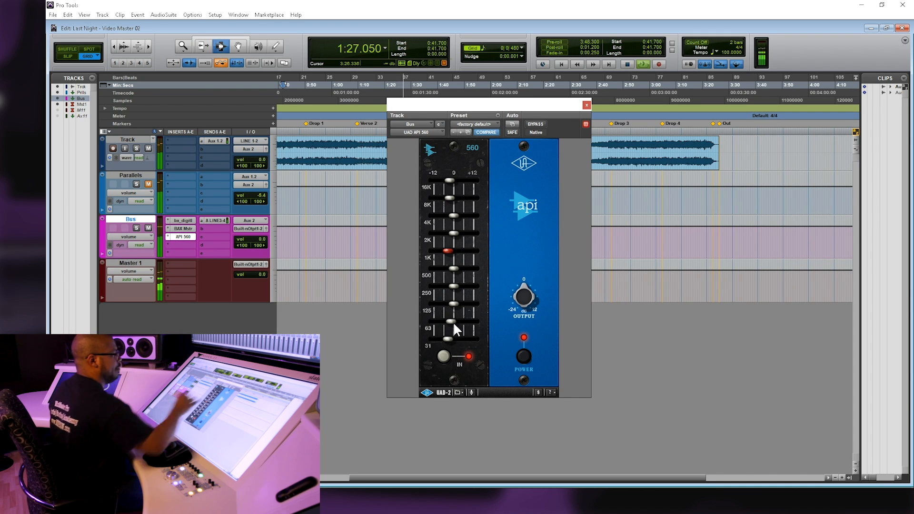
click(587, 105)
key(space)
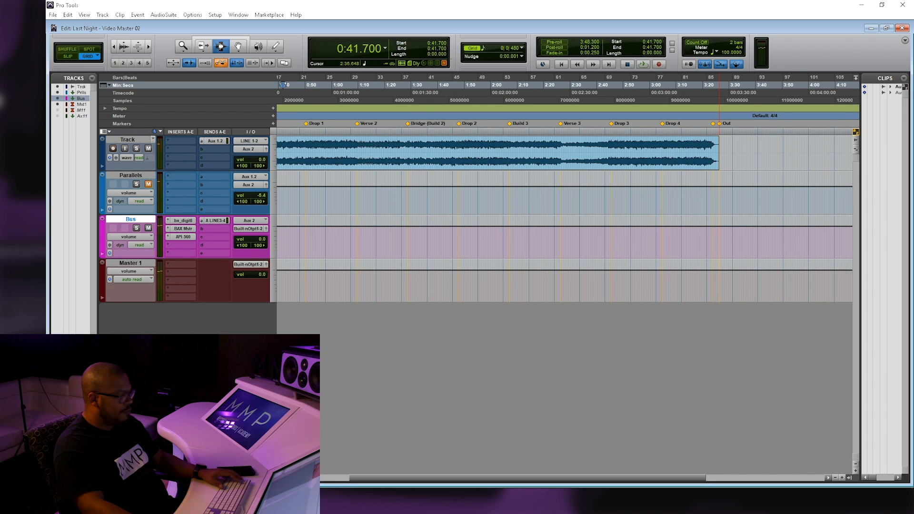
Insert the UAD Tonelux Tilt on the Bus track and play from 0:04.200, comparing the plug-in bypassed and active
key(Return)
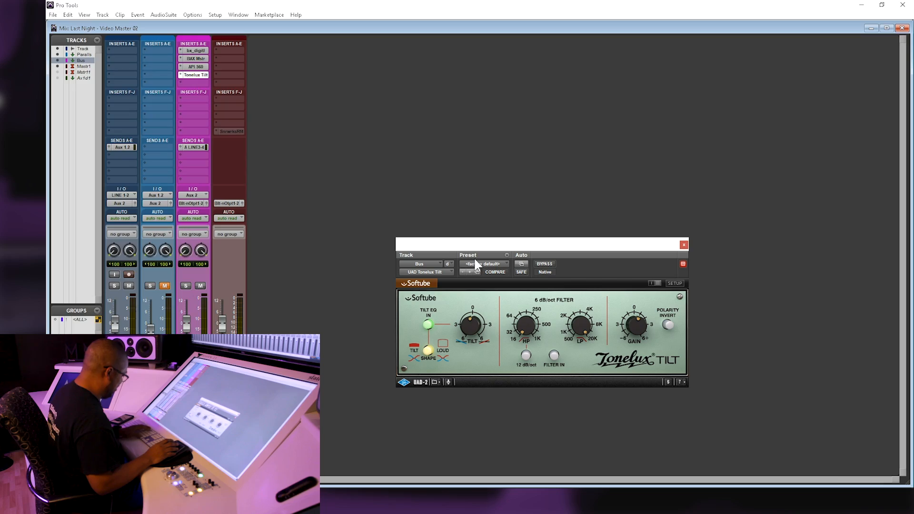
key(ctrl+equal)
click(289, 138)
key(space)
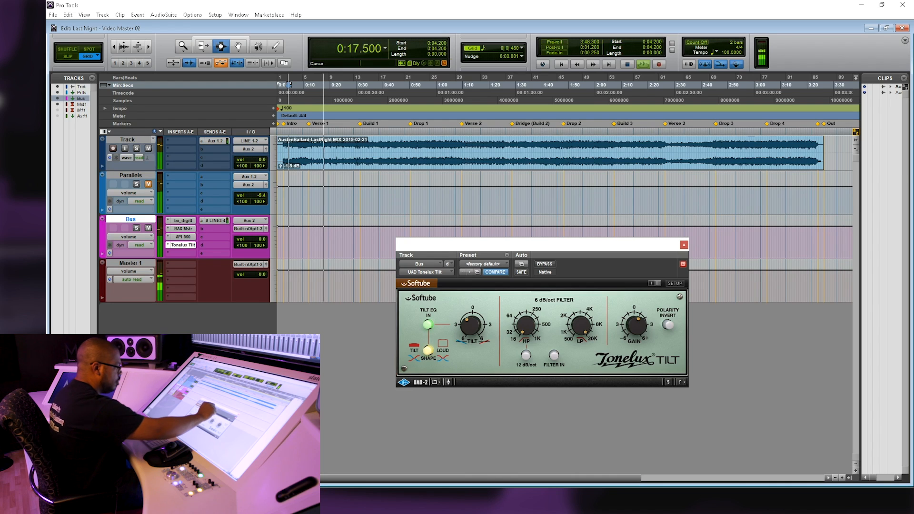
click(545, 264)
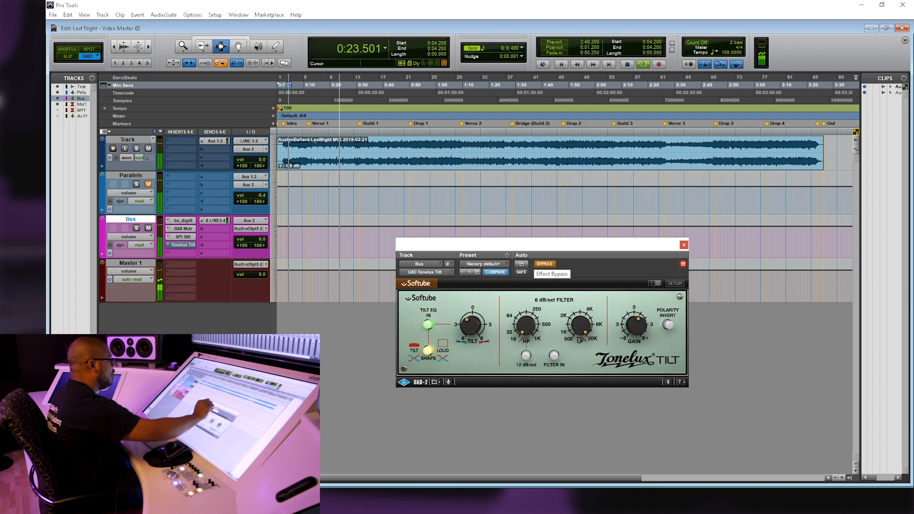
click(545, 264)
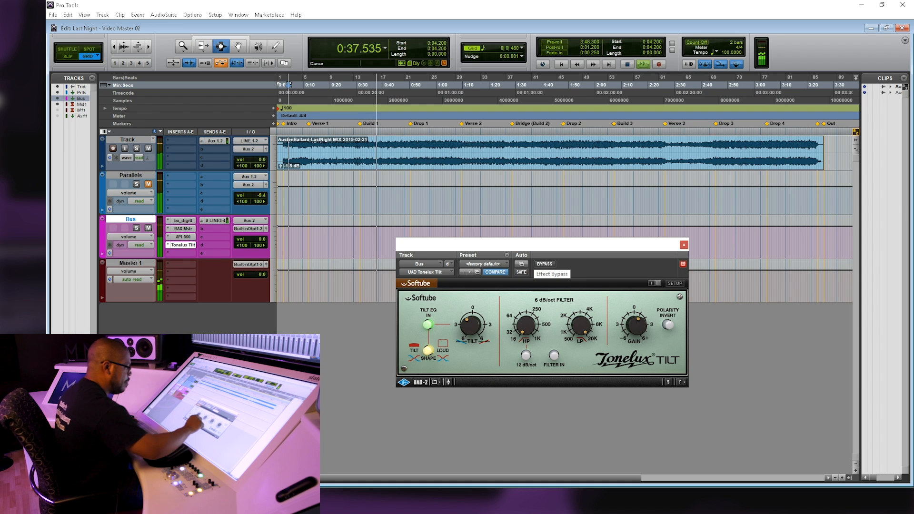
Switch in the Tonelux Tilt's filter with its low-pass adjusted, and compare the plug-in bypassed and active before closing it
click(553, 355)
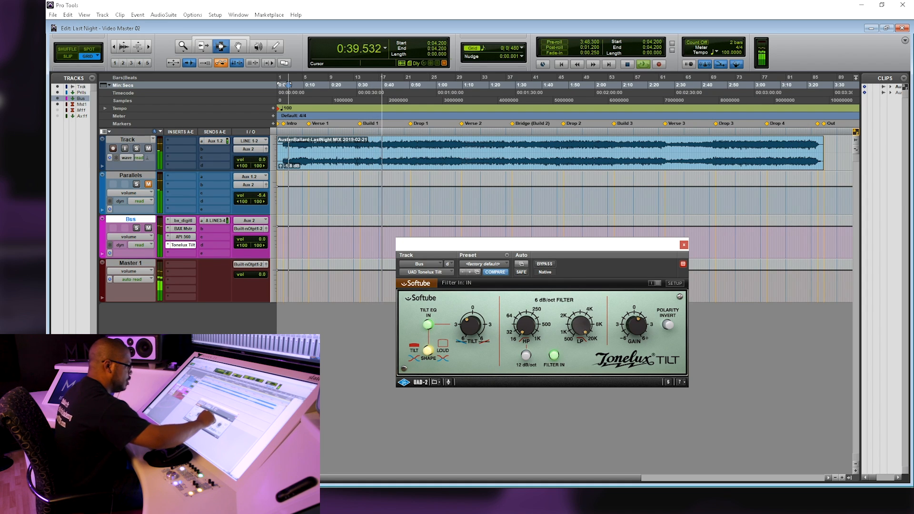
drag(585, 332, 586, 333)
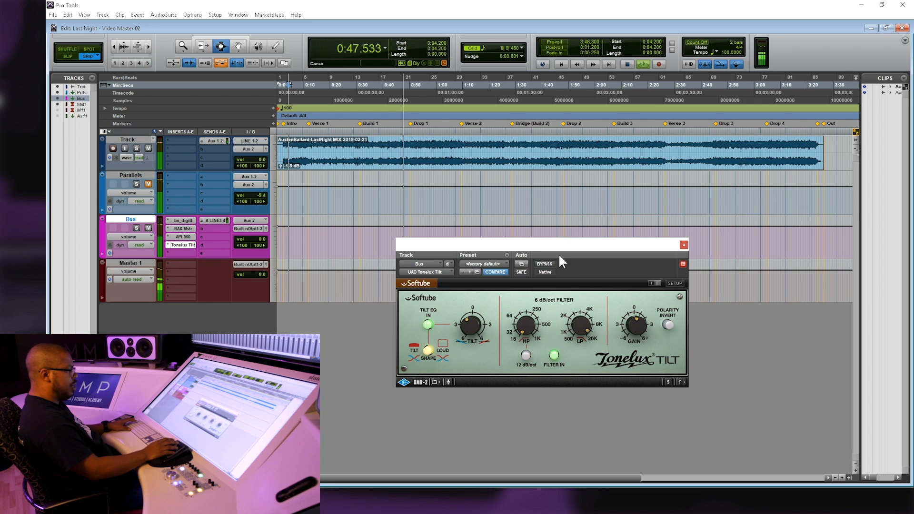
click(545, 264)
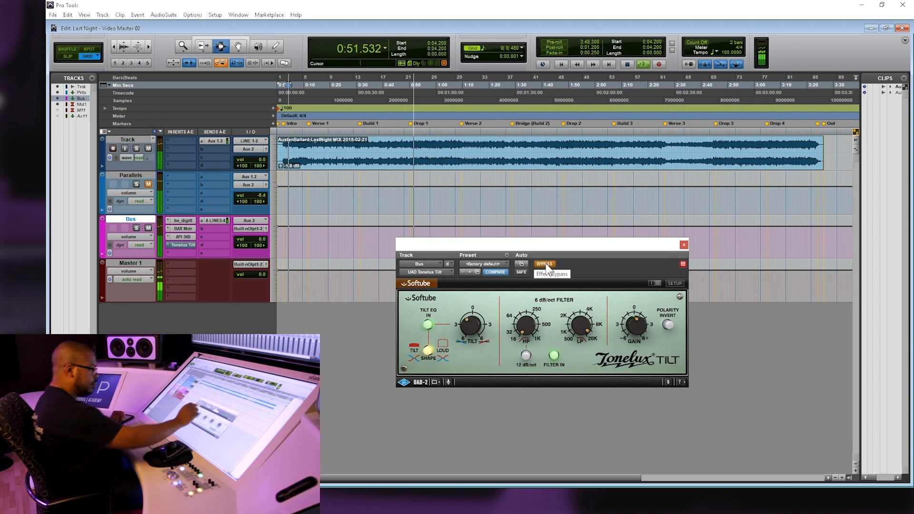
click(546, 265)
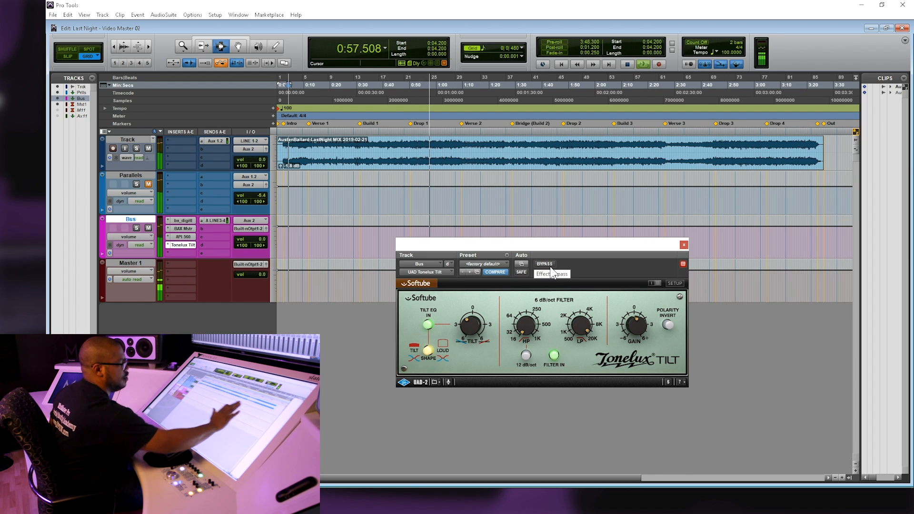
click(683, 245)
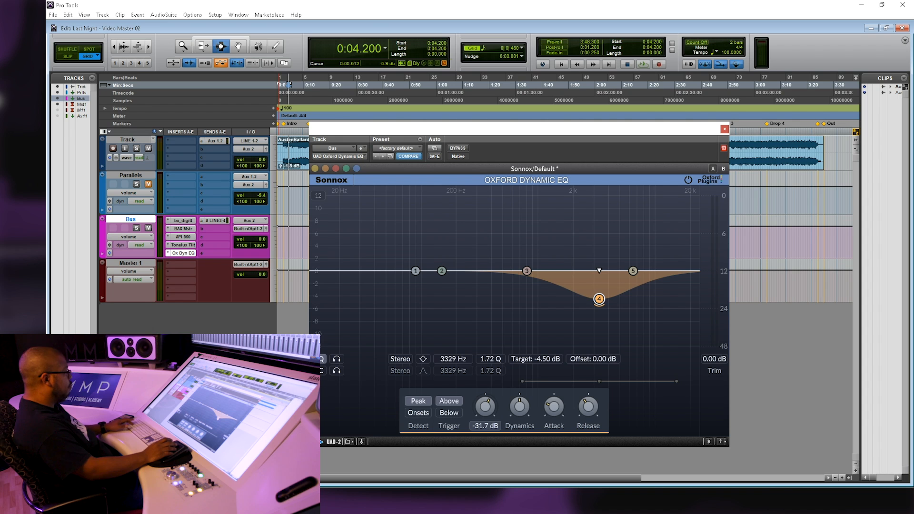
Move the Oxford Dynamic EQ window clear of the timeline and play the song from the Build 1 marker
drag(363, 129, 359, 196)
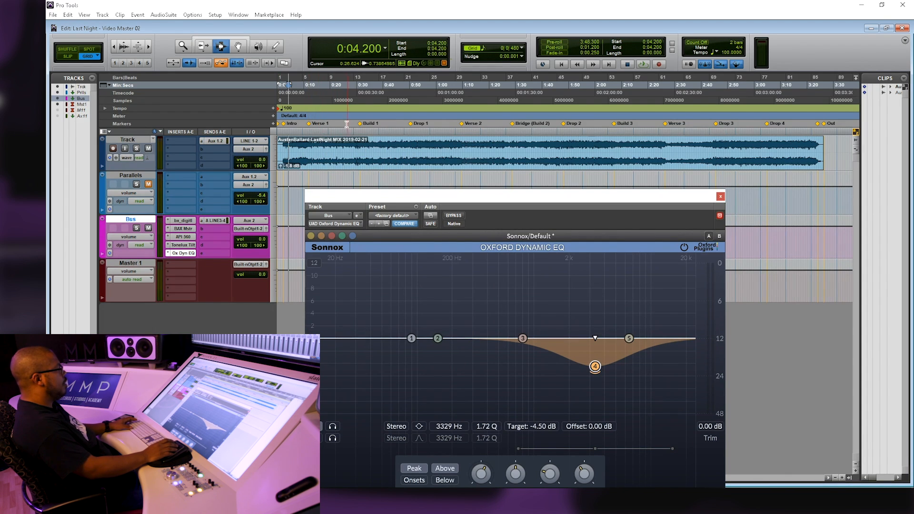
click(361, 123)
key(space)
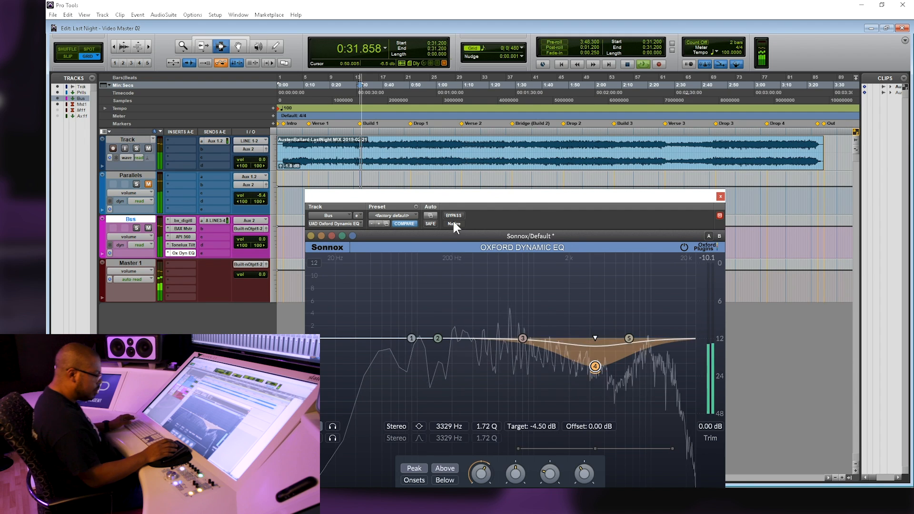
Move the Oxford Dynamic EQ window fully into view and compare the plug-in bypassed and active during playback
drag(544, 190, 561, 116)
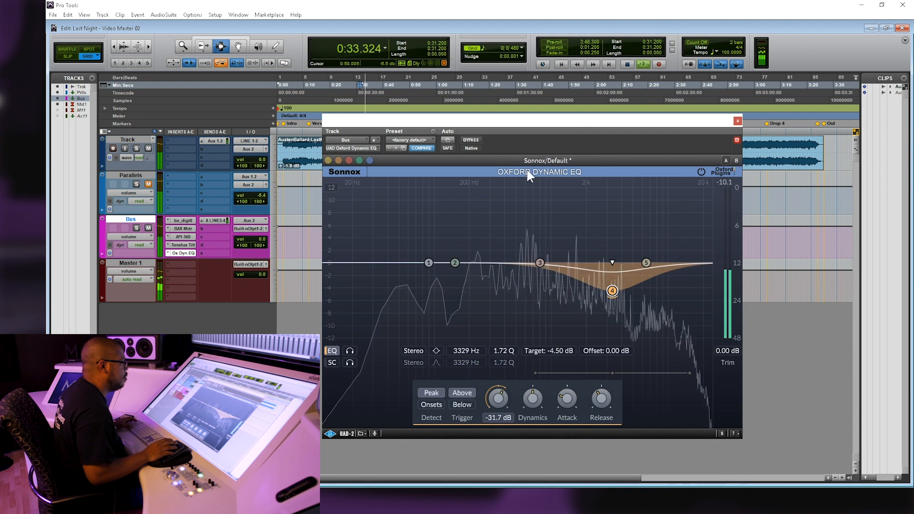
click(478, 139)
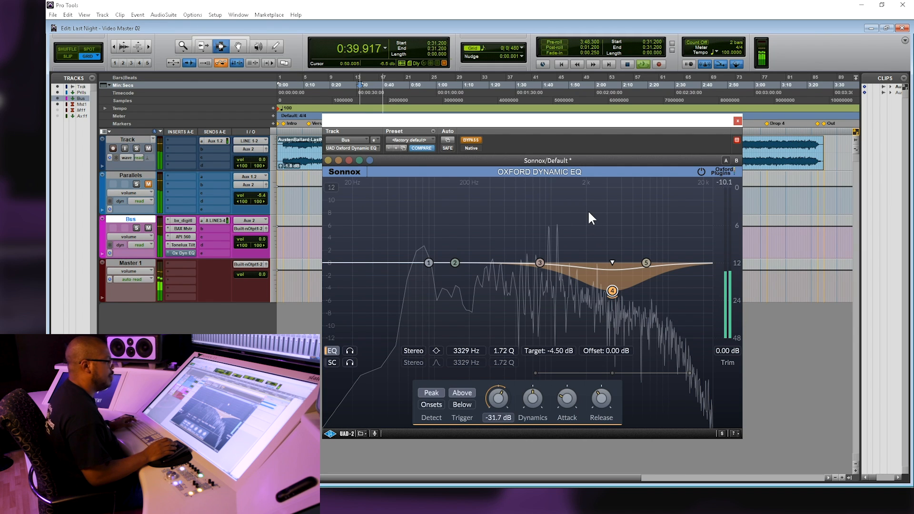
click(471, 140)
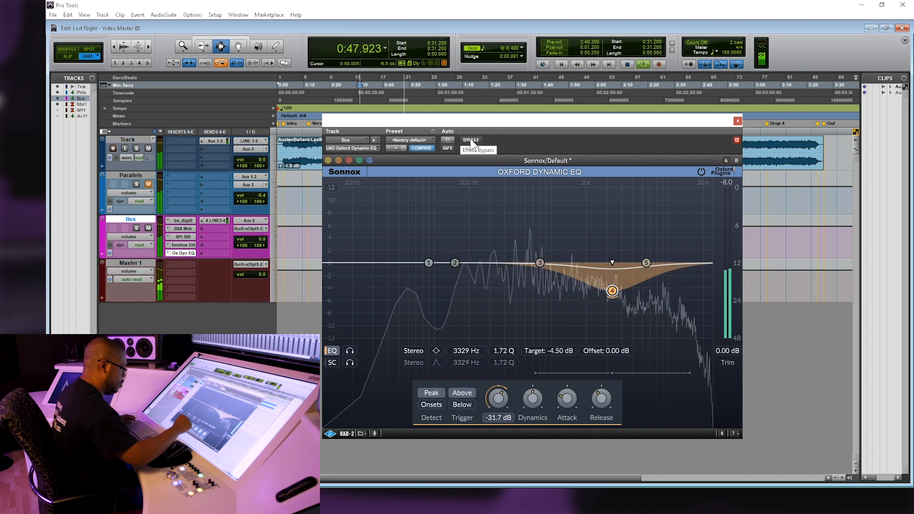
Set band 4's dynamics to a -22.2 dB threshold, 430 ms release and 7.16 ms attack, and compare the plug-in bypassed and active
drag(499, 399, 503, 386)
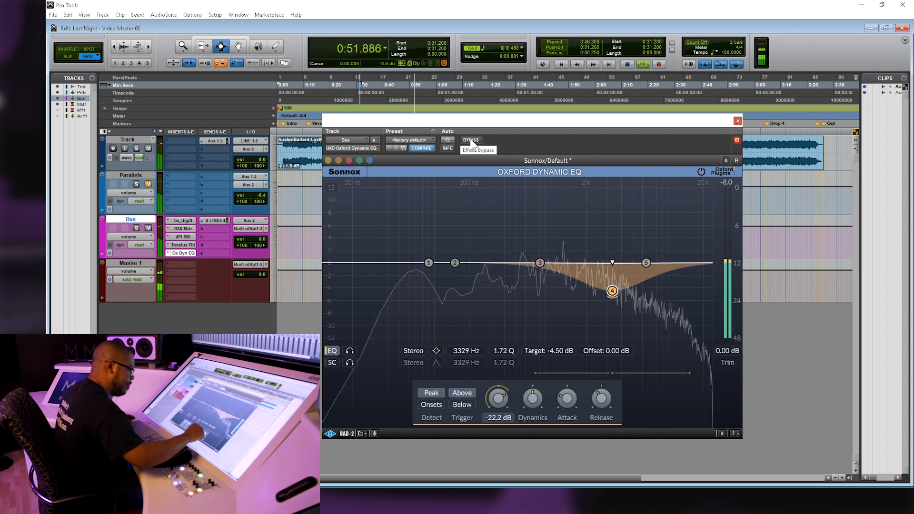
drag(602, 398, 609, 390)
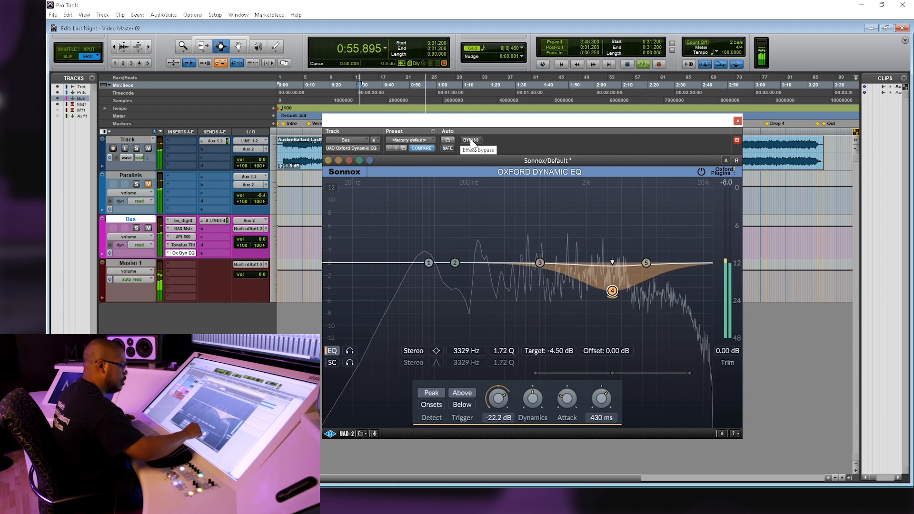
drag(566, 398, 565, 400)
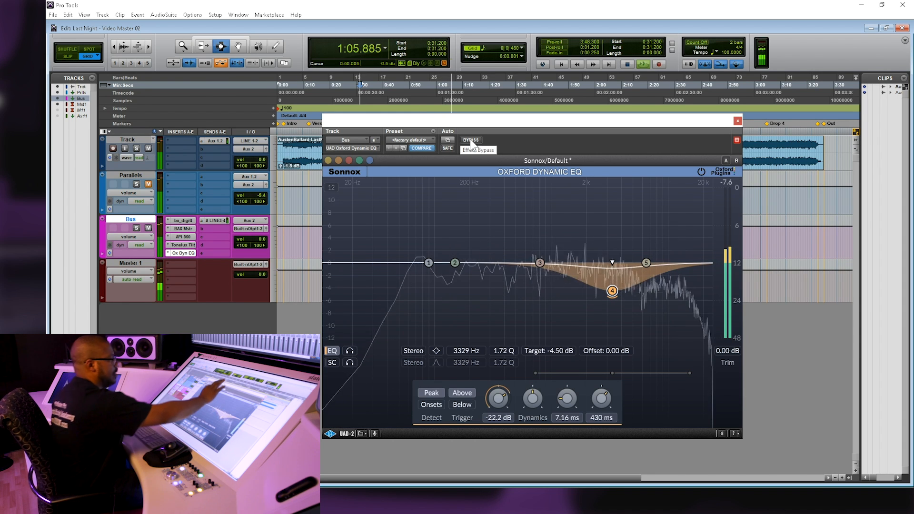
click(471, 140)
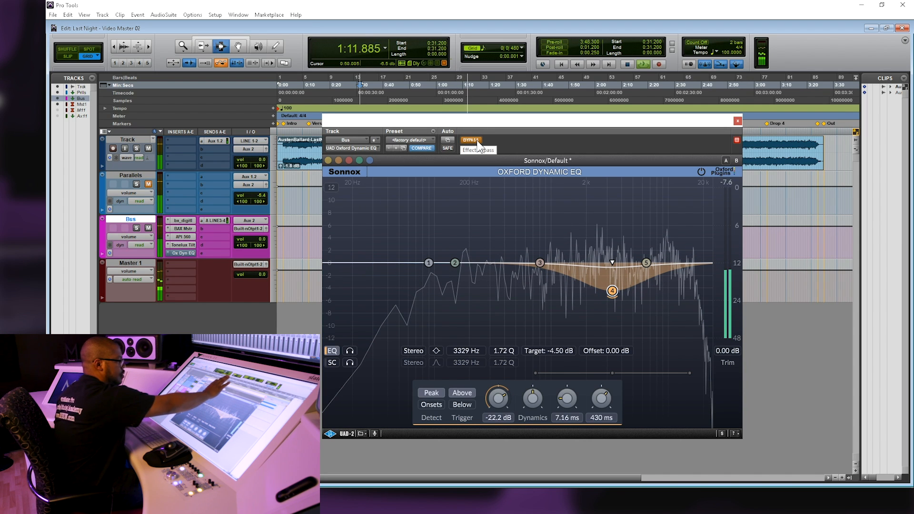
click(470, 141)
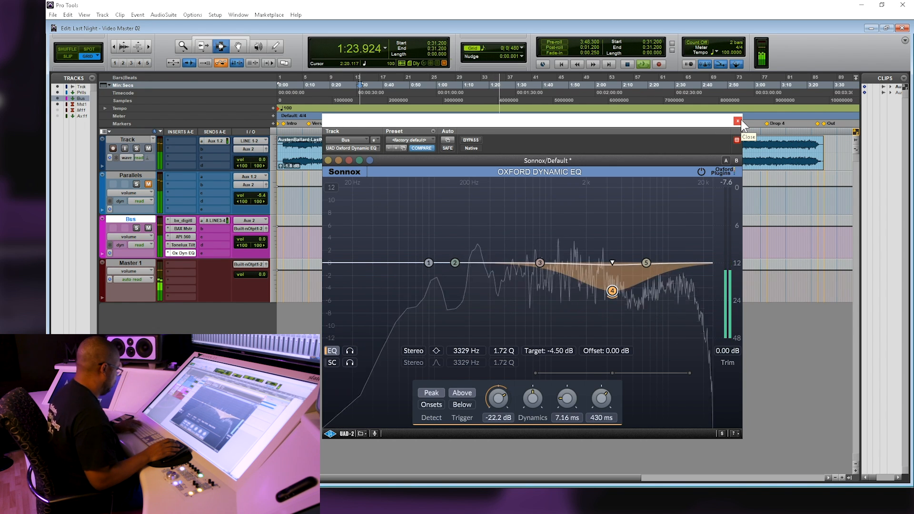
Insert UAD bx_masterdesk in slot F of the Bus track from the Mix window and load the House Club Master preset
key(ctrl+equal)
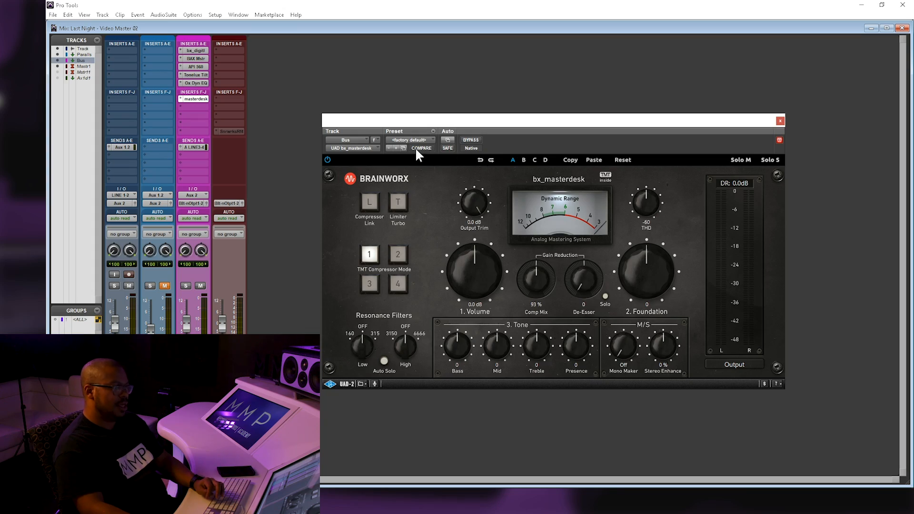
click(412, 141)
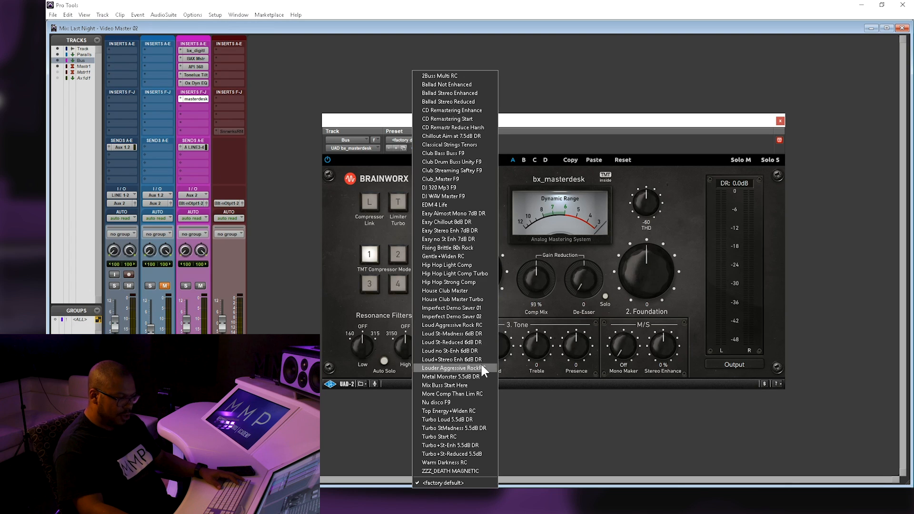
click(474, 291)
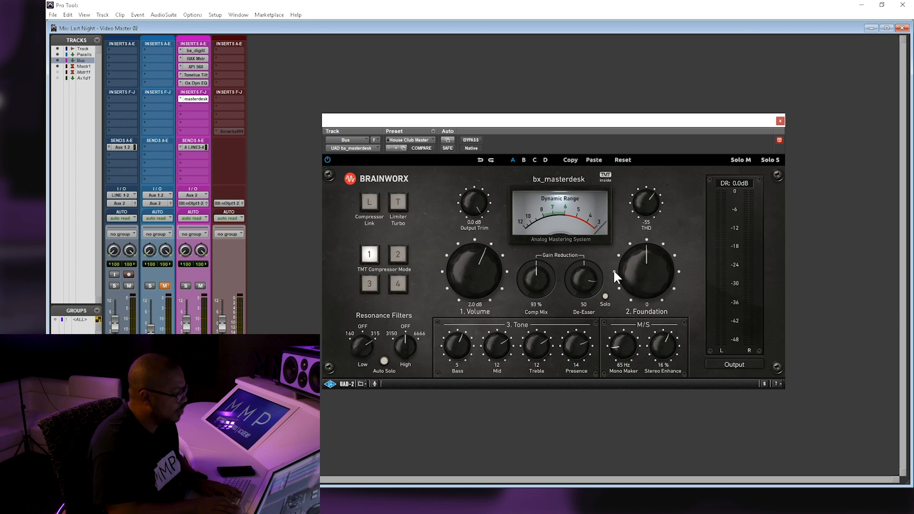
Return to the Edit window with bx_masterdesk clear of the timeline and play the song from 0:13.200
key(ctrl+equal)
drag(539, 123, 540, 177)
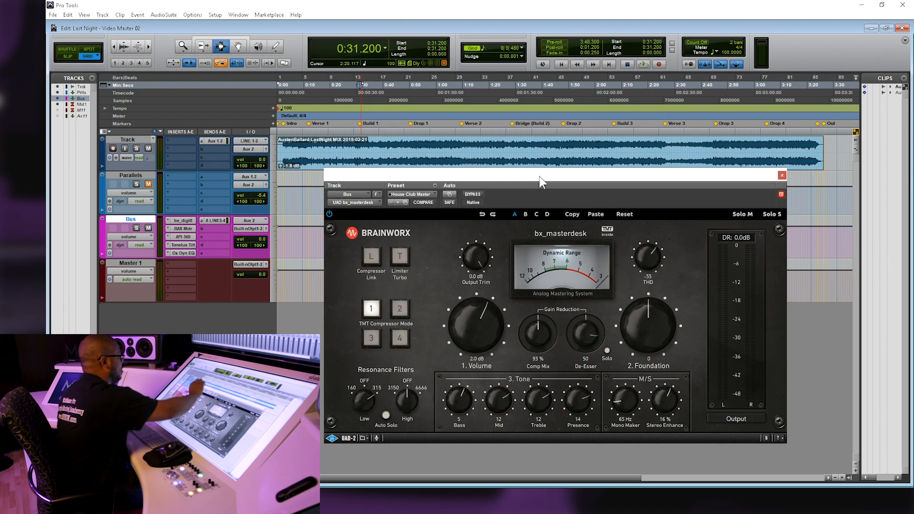
click(312, 84)
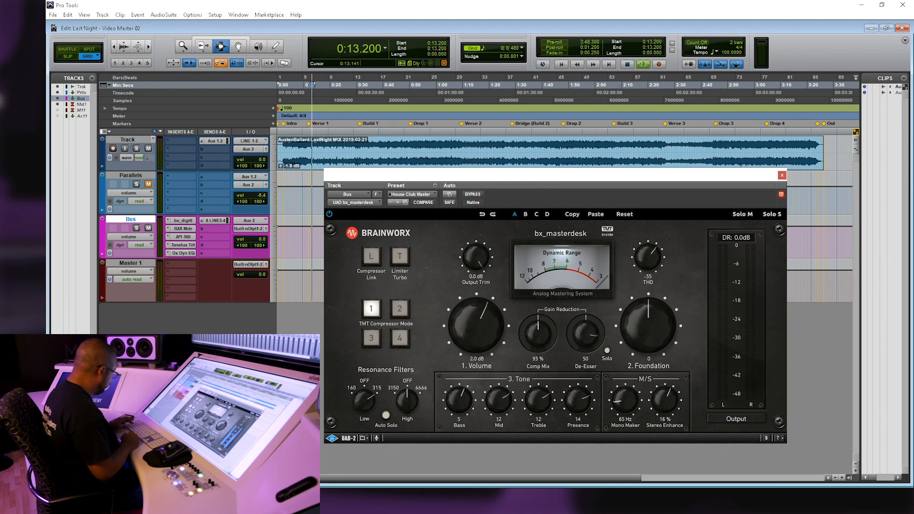
key(space)
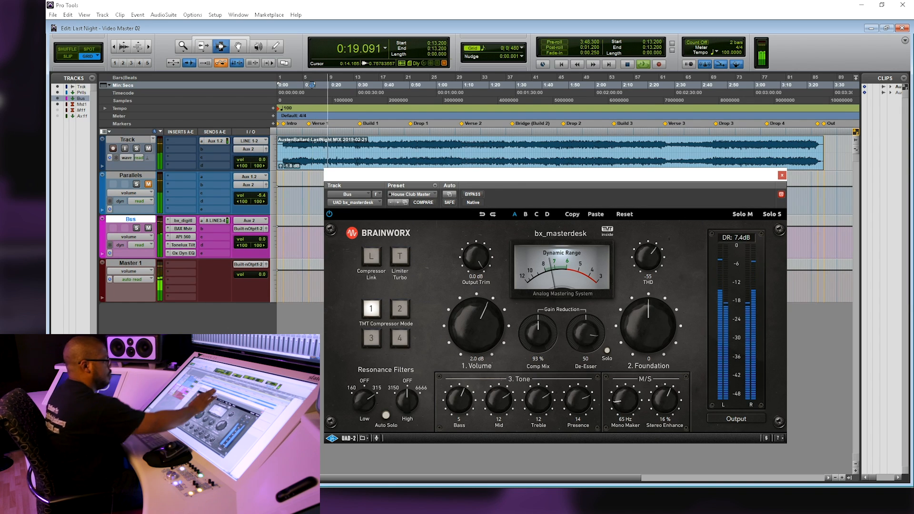
Set bx_masterdesk's Stereo Enhance to 41 % and compare the plug-in bypassed and active
click(472, 194)
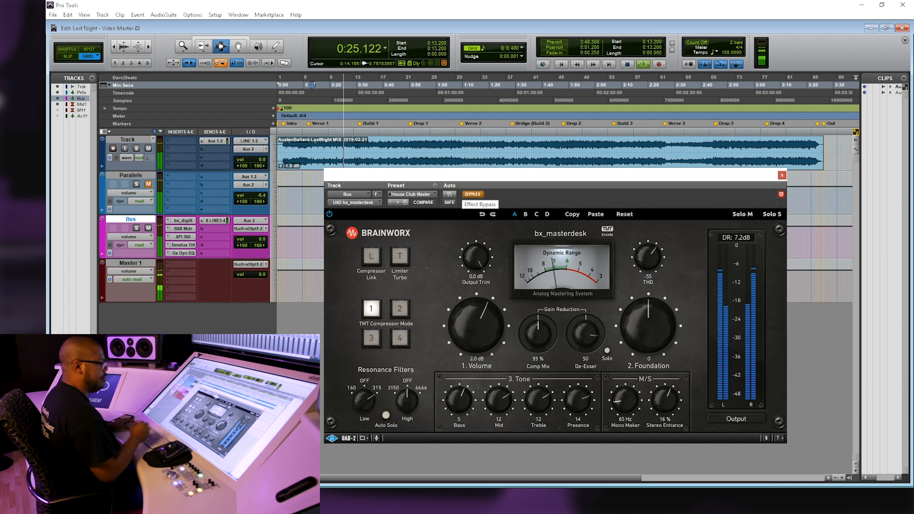
drag(675, 407, 666, 409)
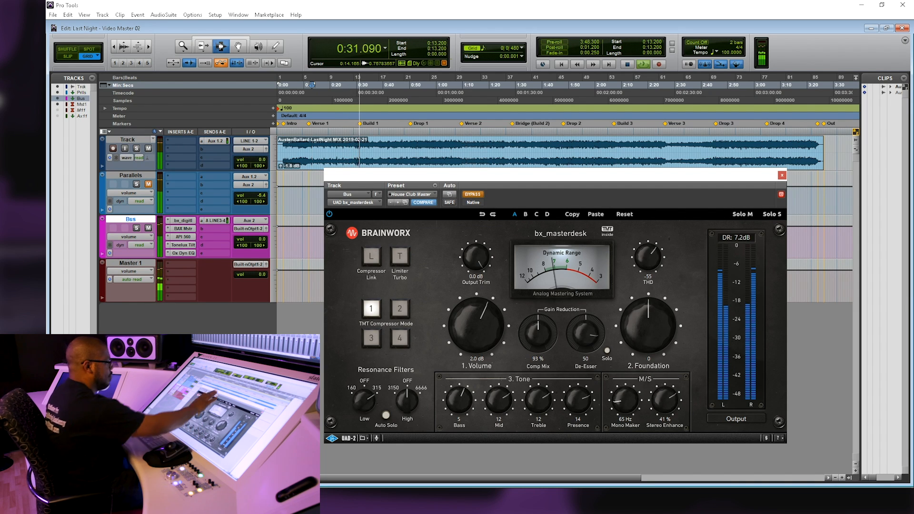
click(473, 194)
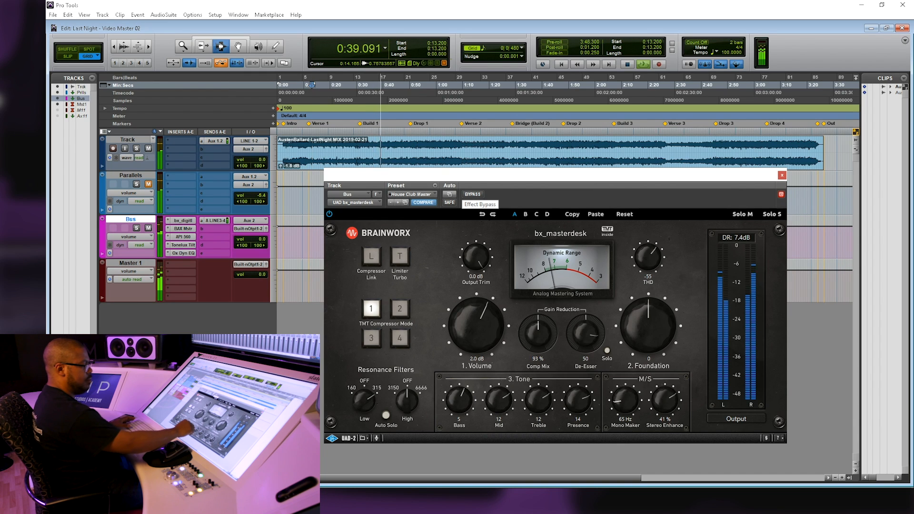
Set the Treble tone control of bx_masterdesk to 6 and the Presence control to 17
drag(538, 400, 538, 409)
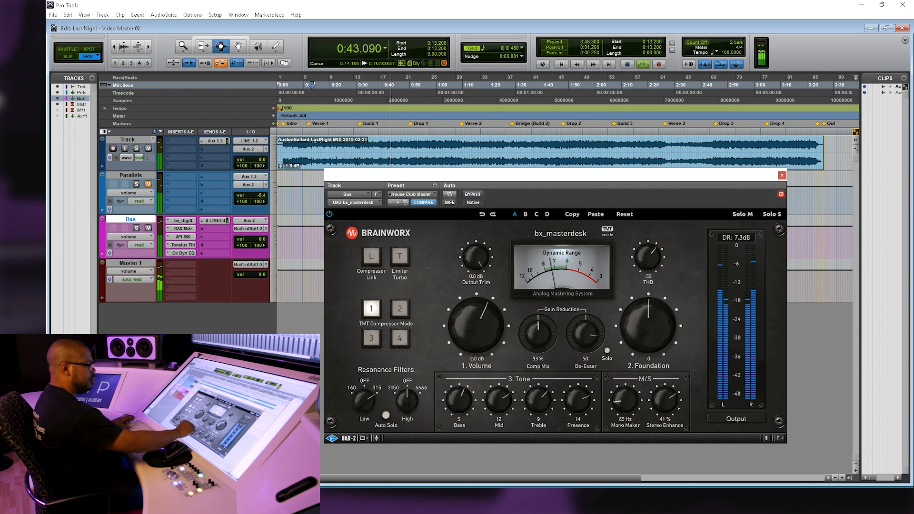
drag(538, 403, 539, 409)
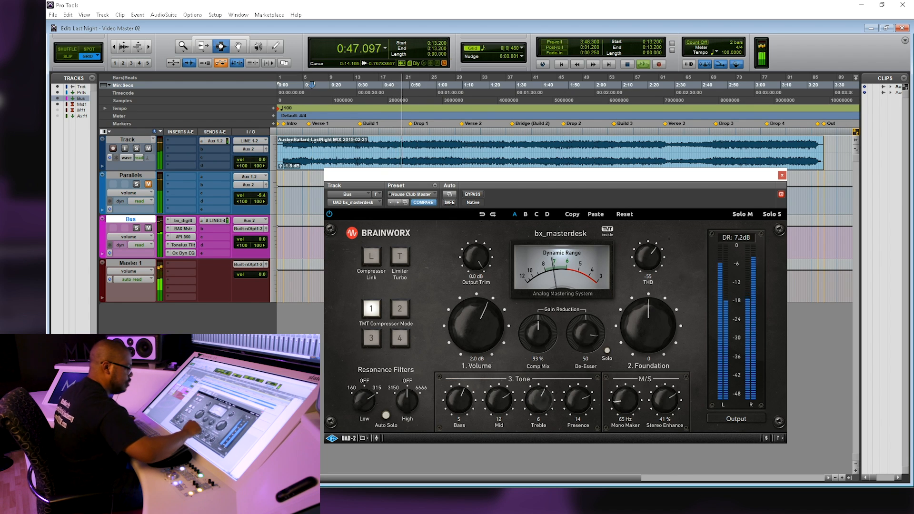
drag(585, 393, 586, 389)
click(587, 400)
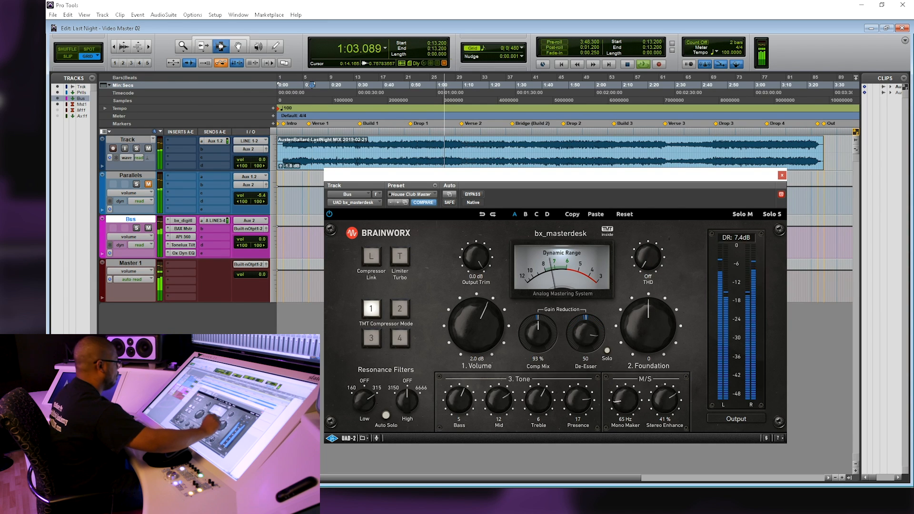
Set bx_masterdesk's THD to -61 and close the plug-in
drag(647, 257, 647, 242)
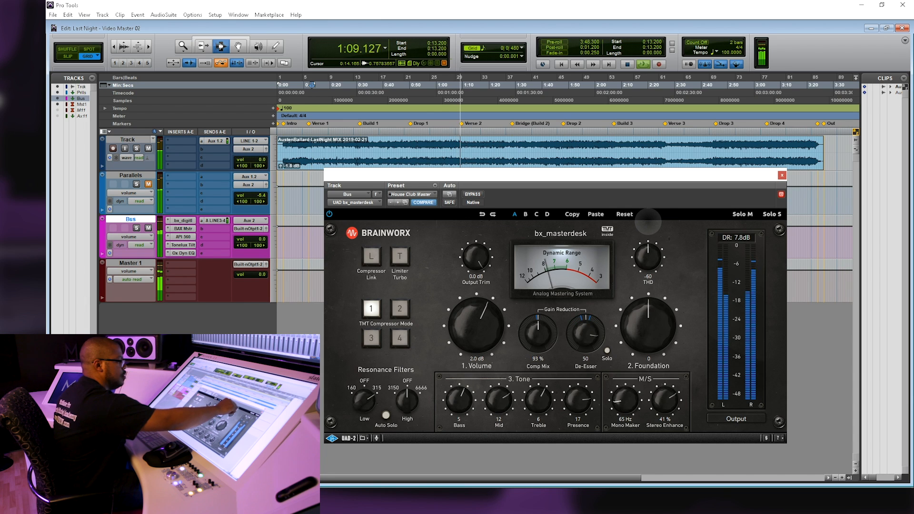
drag(648, 220, 647, 222)
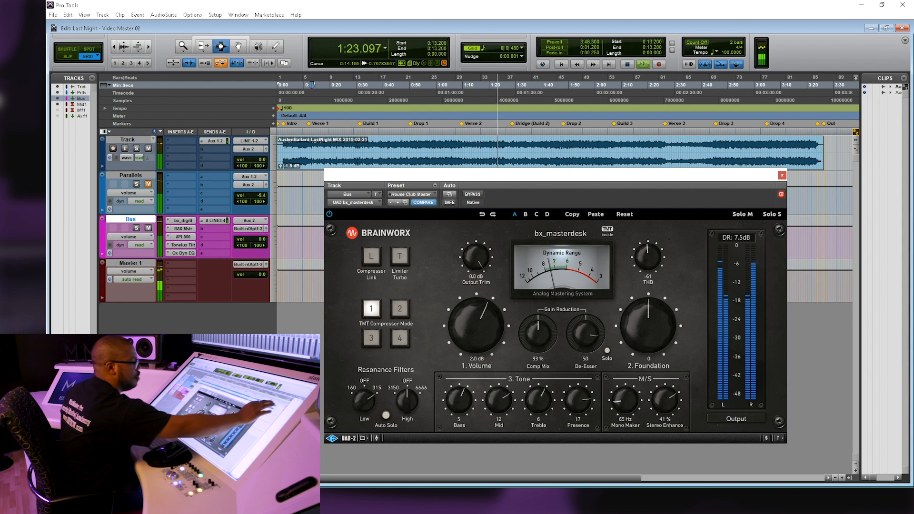
click(782, 175)
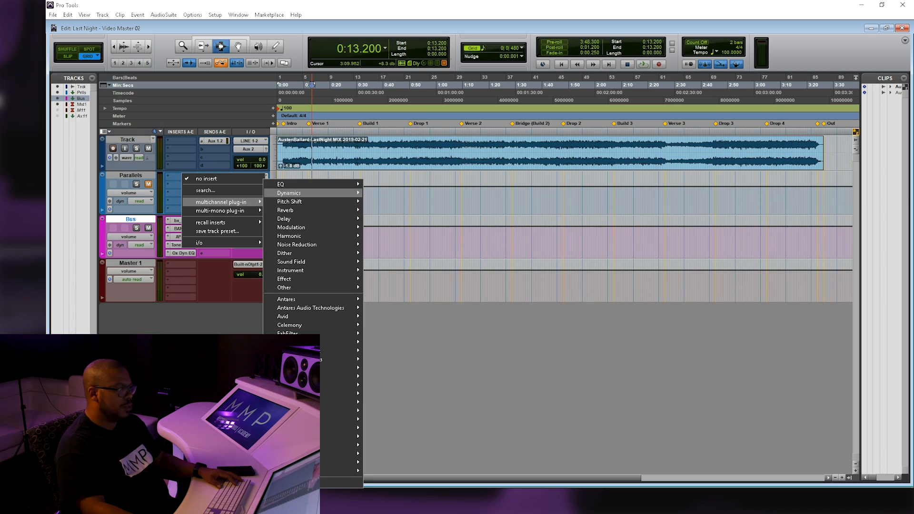
Insert the stereo FabFilter Pro-Q 3 in the Parallels track's first insert slot and move its window fully into view
mouse_move(312, 184)
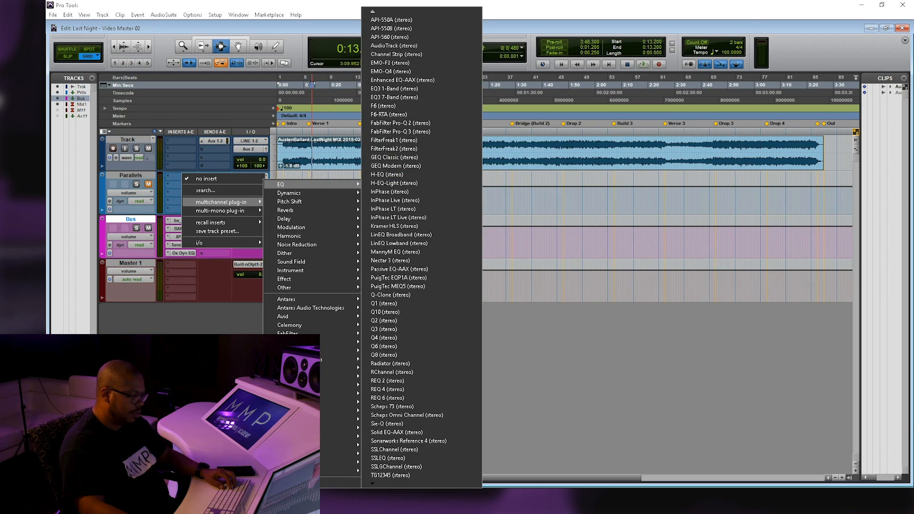
mouse_move(310, 201)
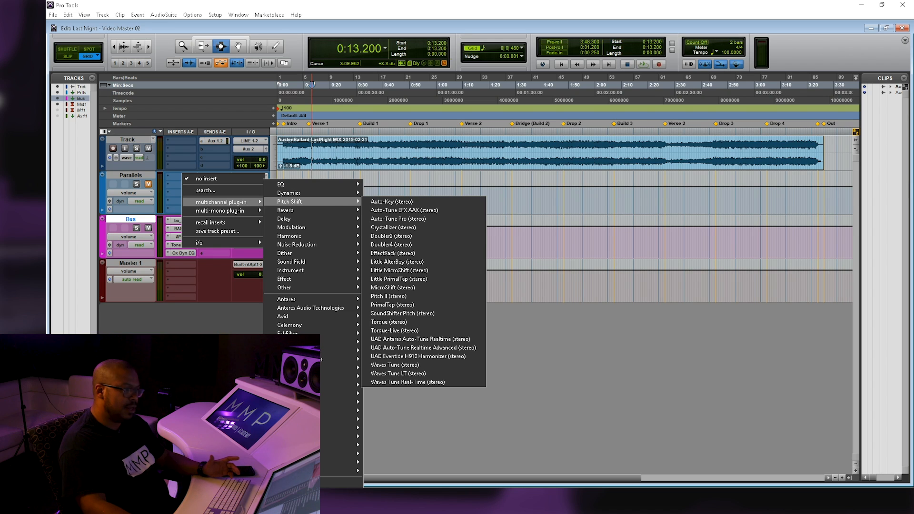
mouse_move(309, 334)
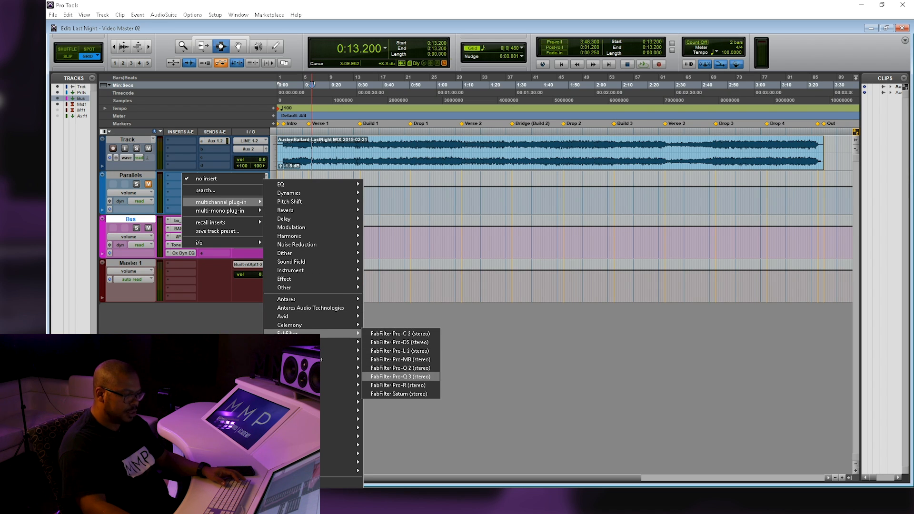
click(400, 376)
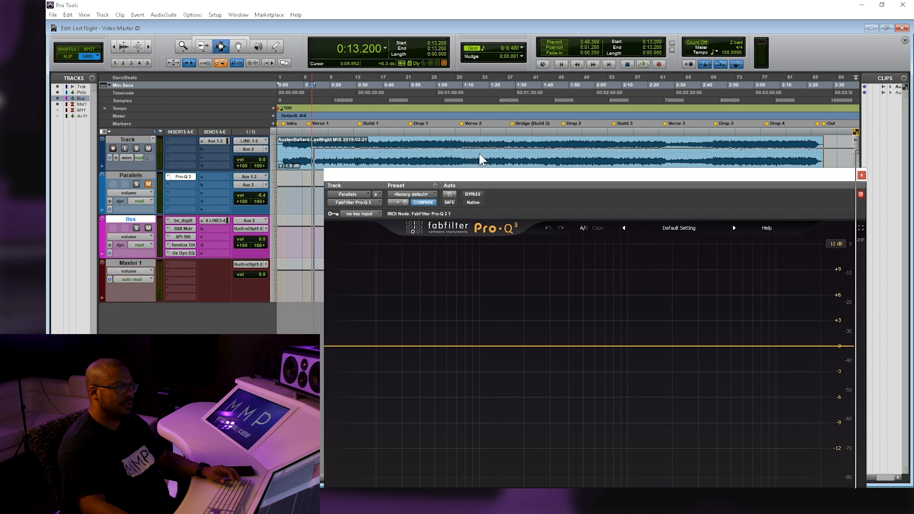
drag(493, 175, 460, 59)
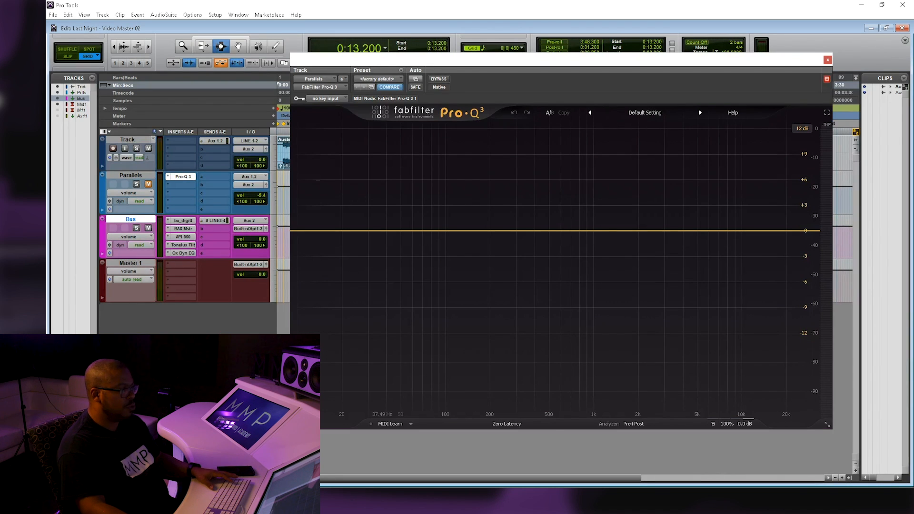
Add a low cut band with a 6 dB/oct slope in Pro-Q 3 and raise its frequency towards 500 Hz
click(295, 231)
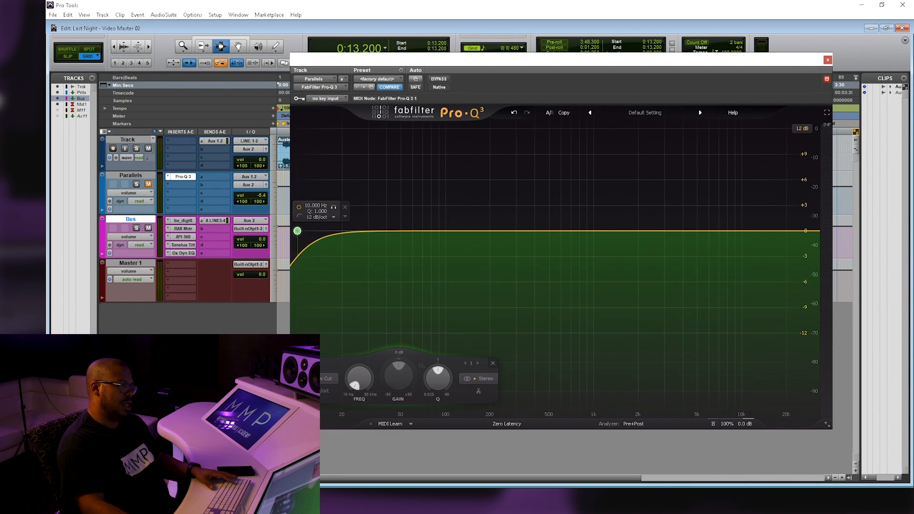
drag(297, 231, 465, 234)
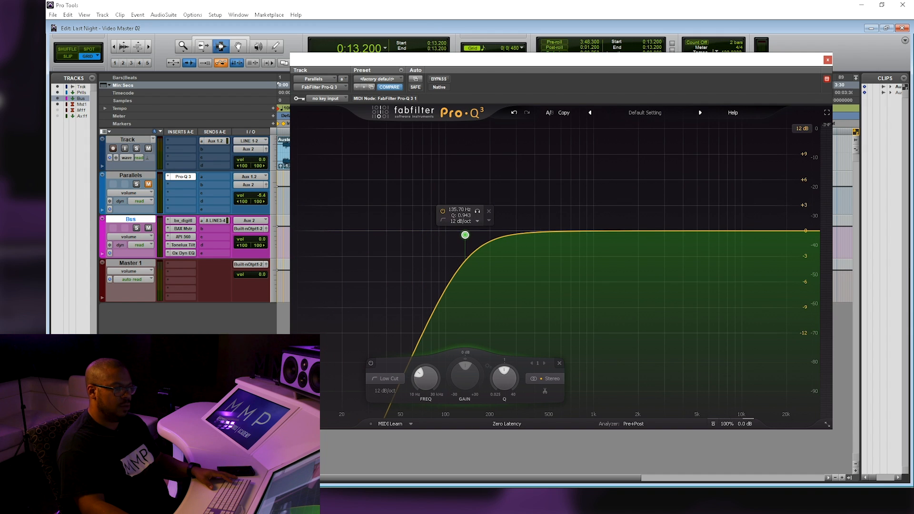
click(477, 221)
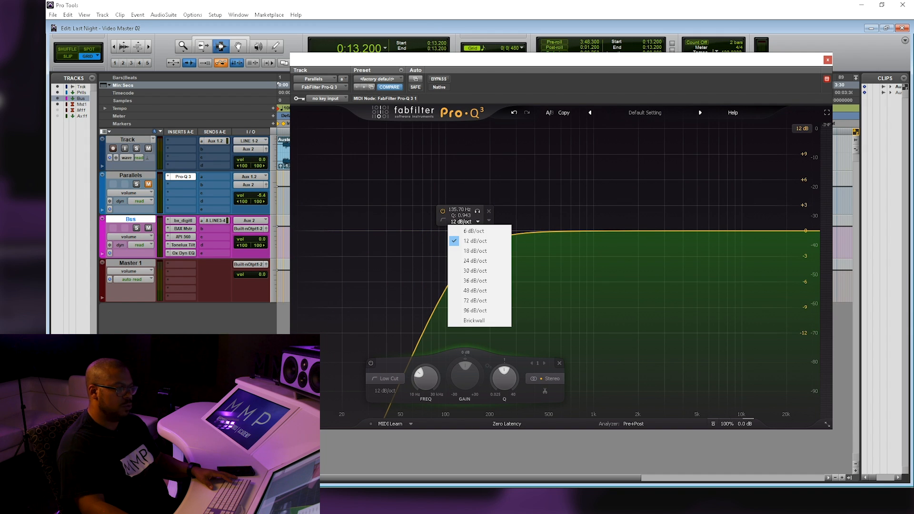
click(473, 231)
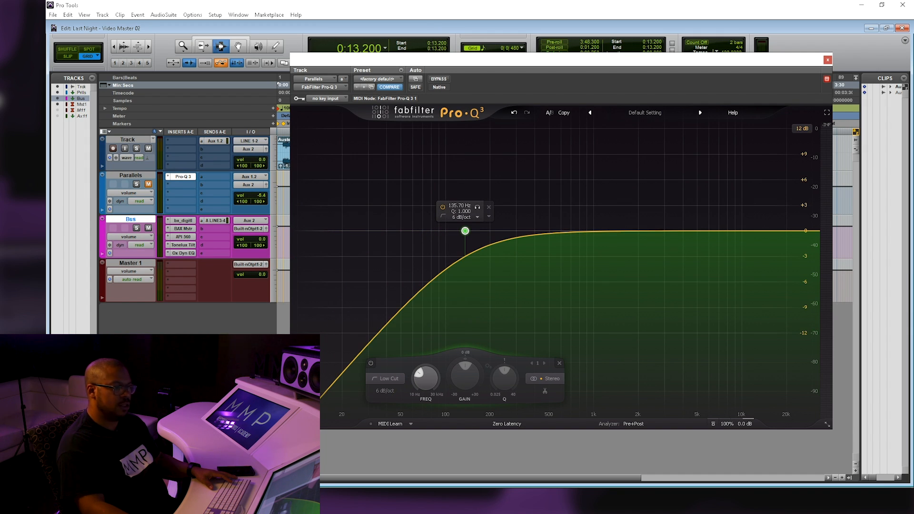
drag(465, 231, 494, 231)
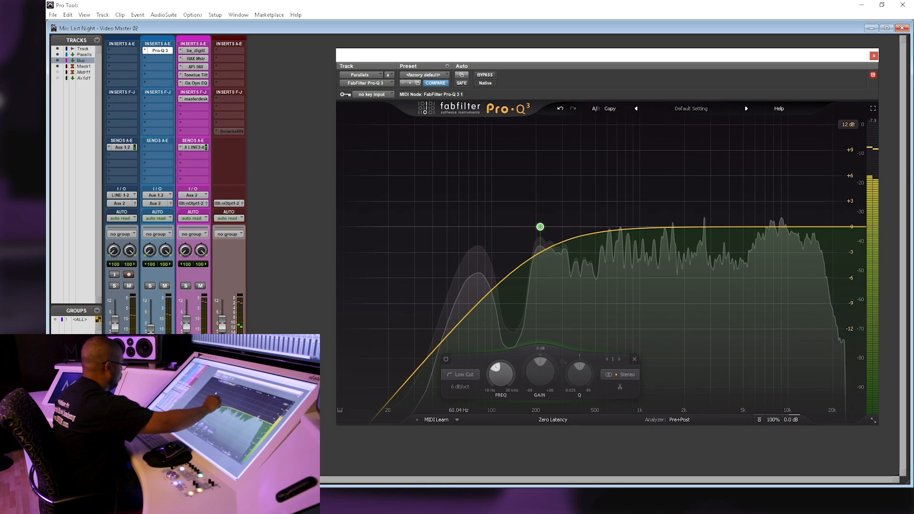
drag(540, 227, 592, 227)
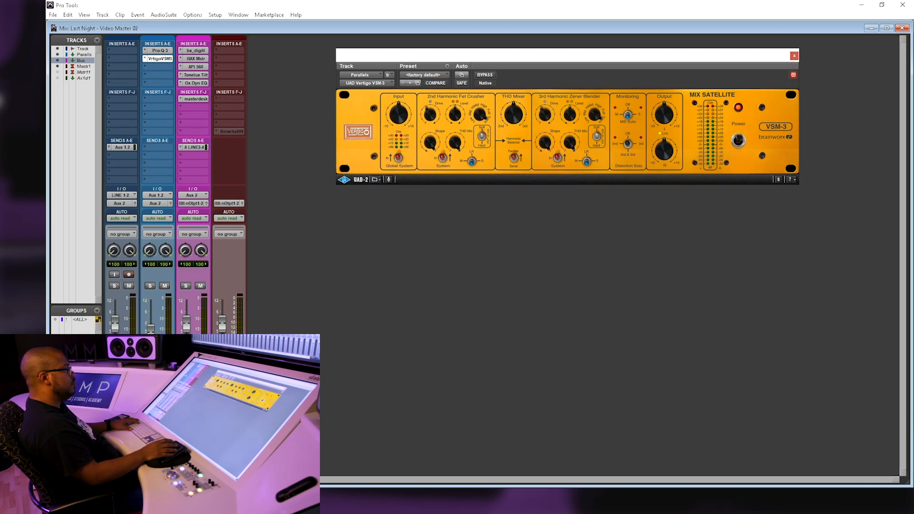
Move the UAD Vertigo VSM-3 window clear of the timeline and play the song from 0:13.200 in the Edit window
drag(484, 60, 463, 199)
key(ctrl+equal)
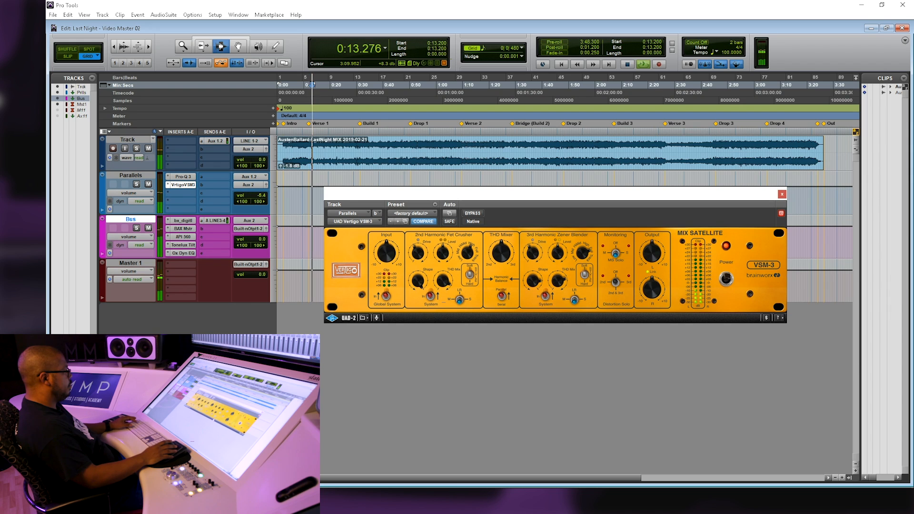
Insert the stereo FabFilter Pro-DS in the Parallels track's third insert slot from the Mix window
key(ctrl+equal)
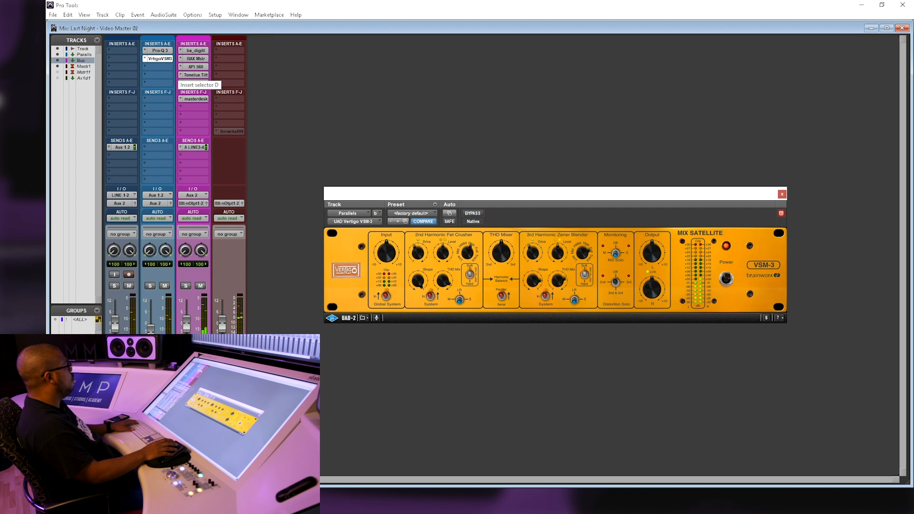
click(165, 66)
click(159, 66)
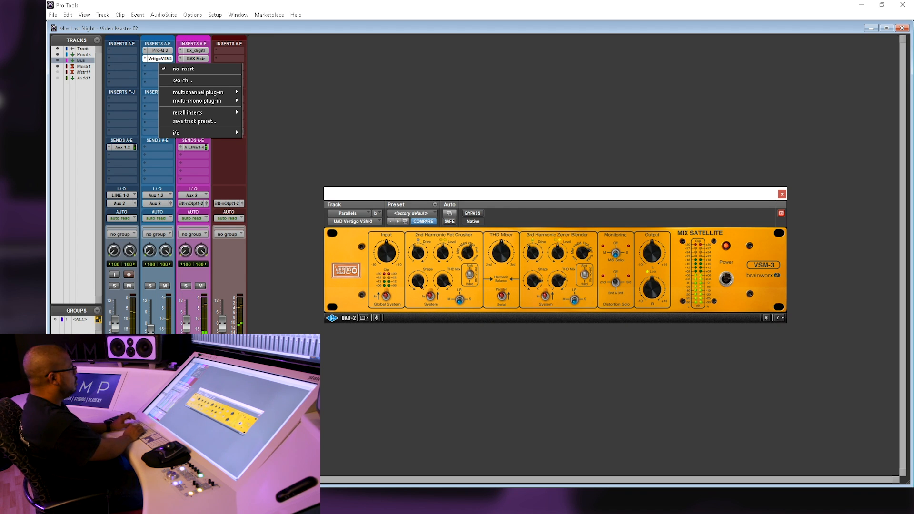
click(183, 81)
text(d)
key(BackSpace)
text(fab)
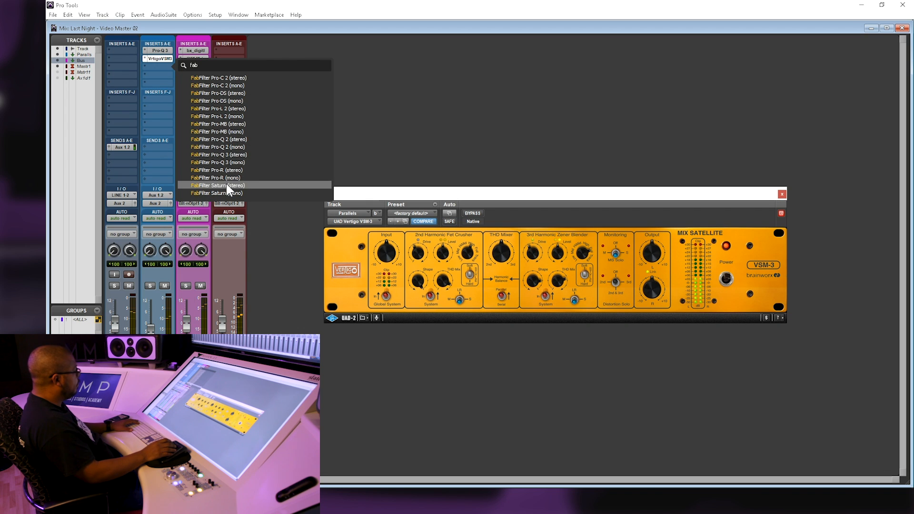
click(236, 93)
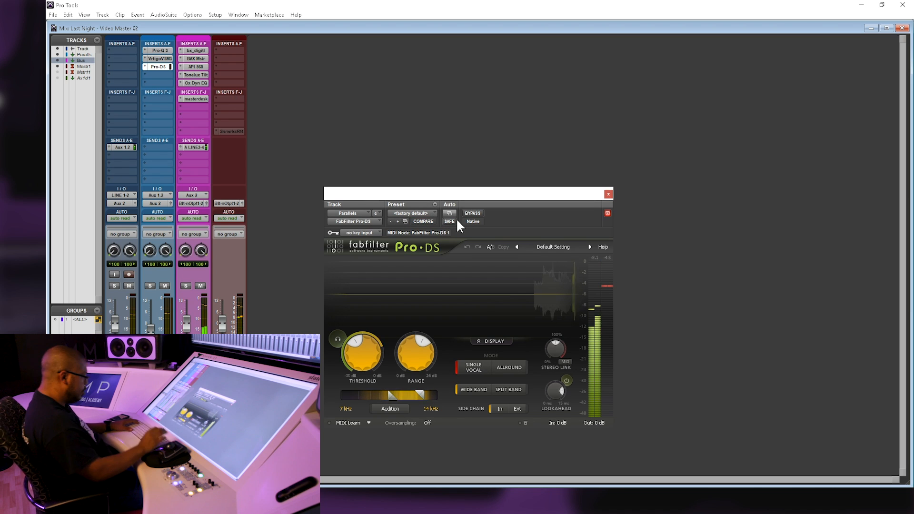
Turn on Pro-DS's Audition and isolate the parallel signal by muting the Track channel and setting its Aux 1-2 send to pre-fader
click(382, 409)
click(128, 285)
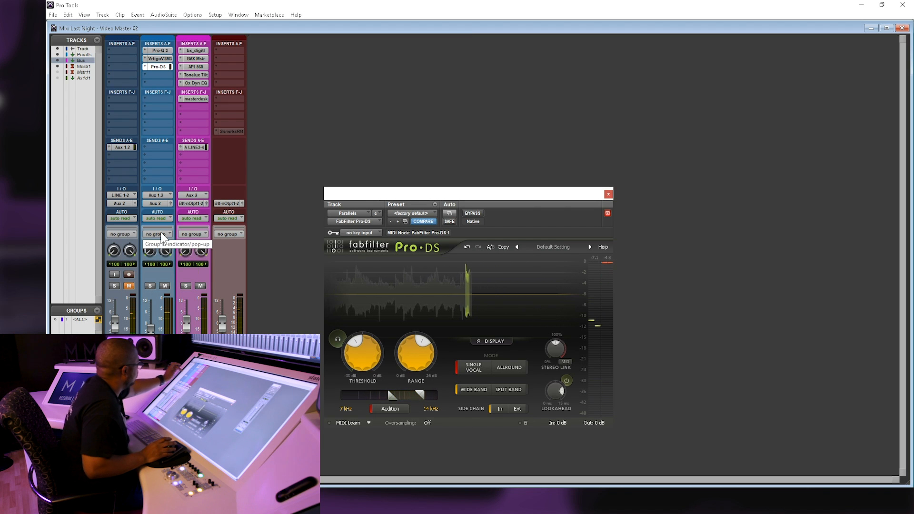
click(122, 147)
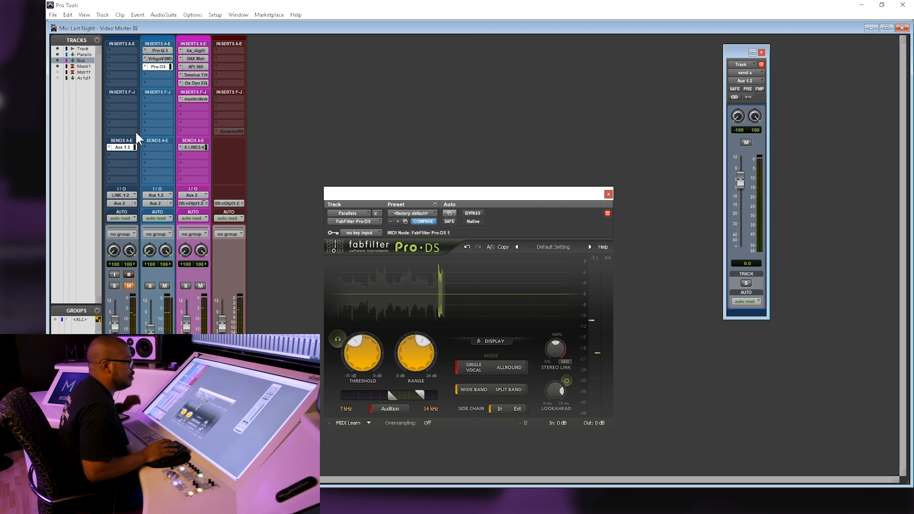
click(748, 90)
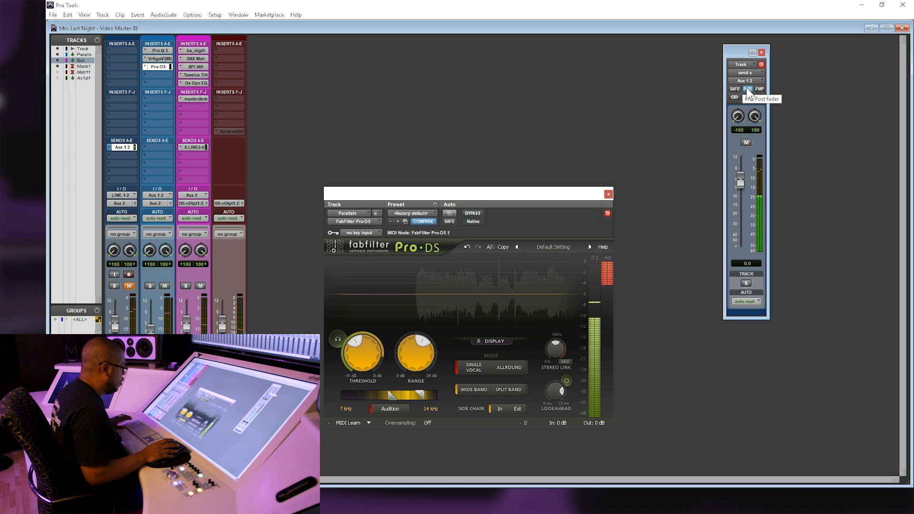
Set Pro-DS's detection band to 3.664–8.878 kHz without Audition and its mode to Allround, unmuting the Track channel and adjusting the Parallels fader
mouse_move(408, 396)
mouse_down()
mouse_move(383, 398)
mouse_move(404, 394)
mouse_up()
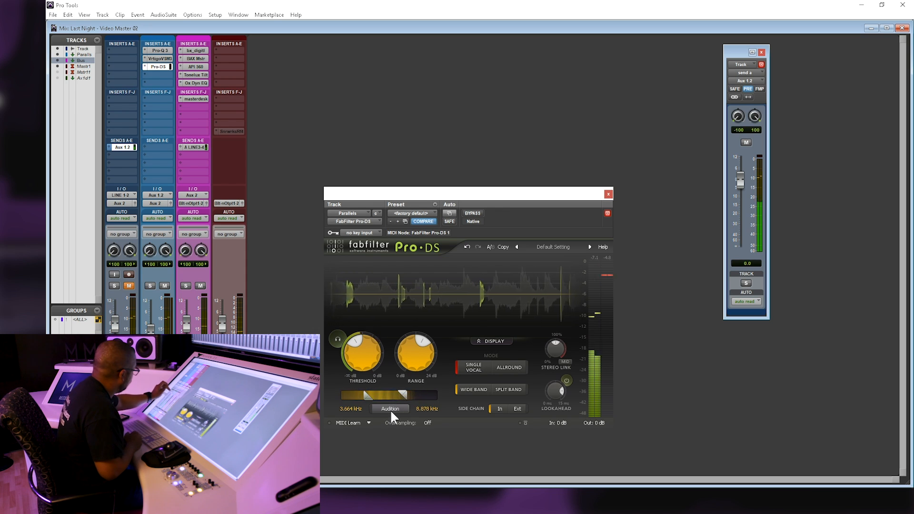
click(129, 286)
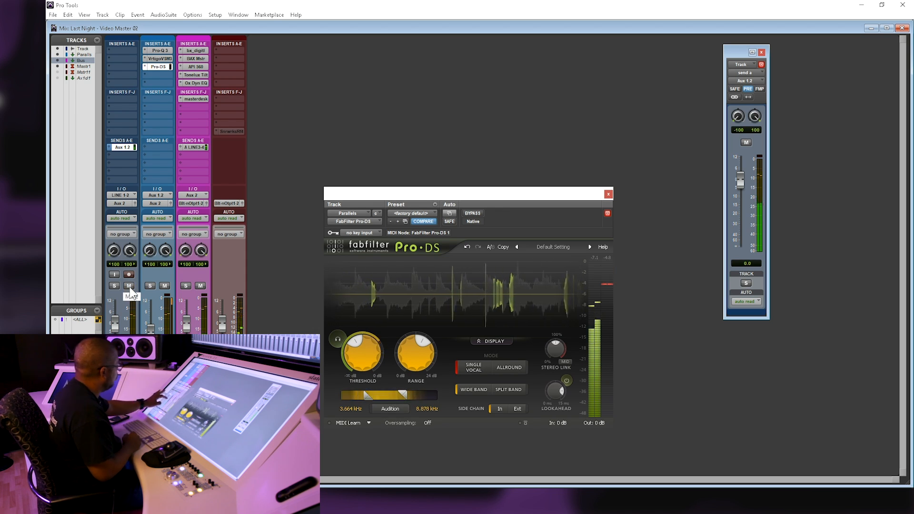
drag(152, 338, 152, 329)
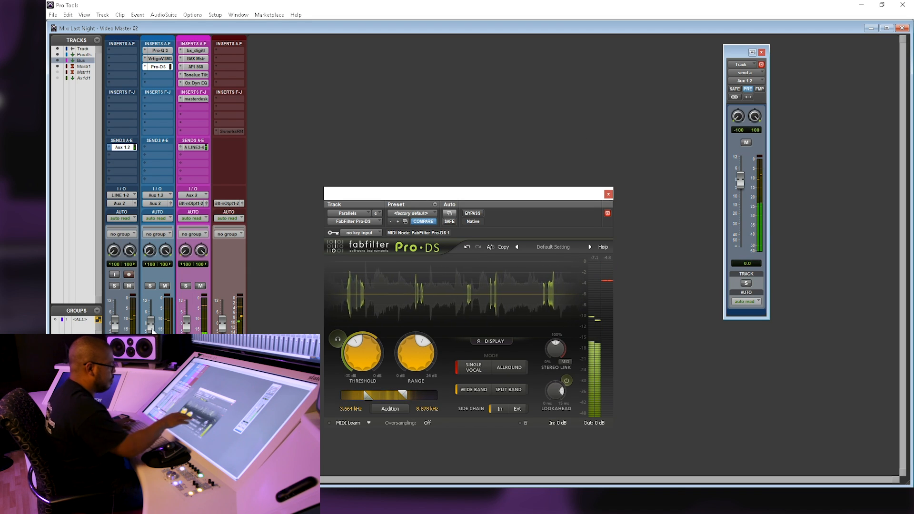
click(507, 371)
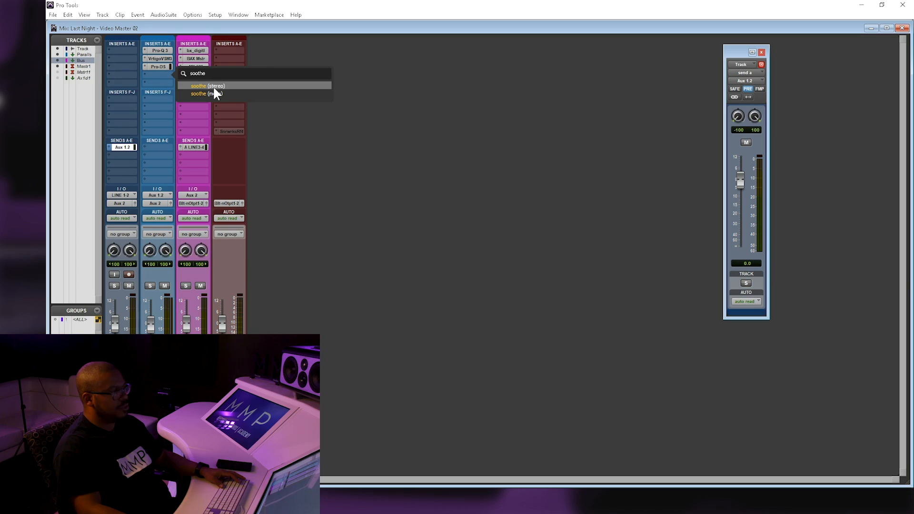
Insert the stereo soothe in the Parallels track's fourth insert slot and widen its range with low at 20 Hz and high at 20 kHz
click(213, 86)
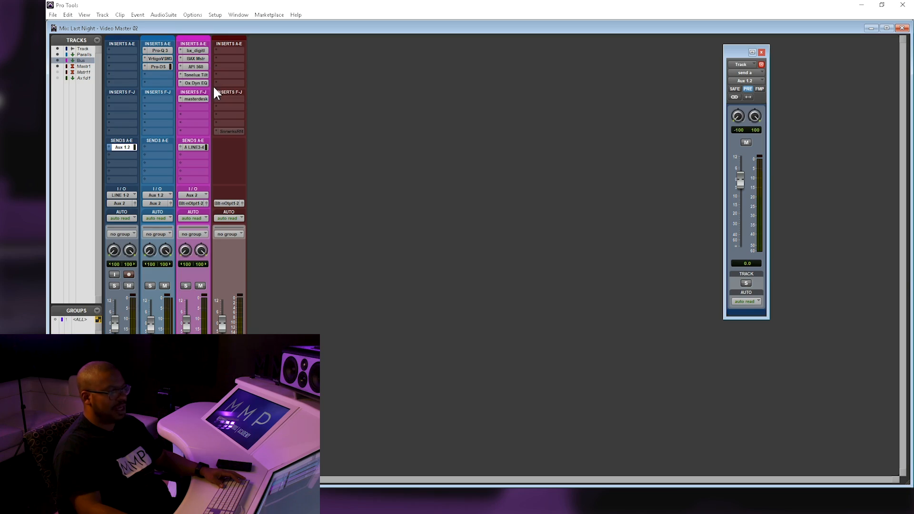
drag(523, 292, 428, 300)
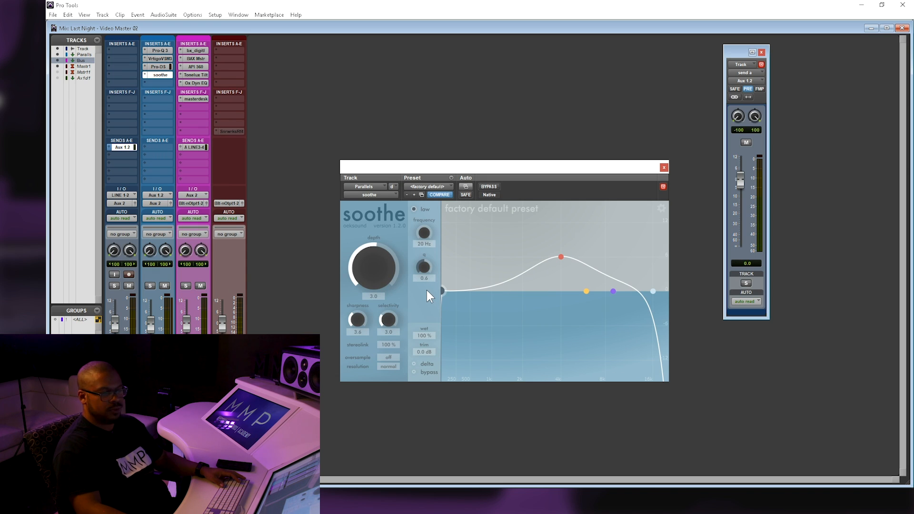
drag(656, 289, 670, 290)
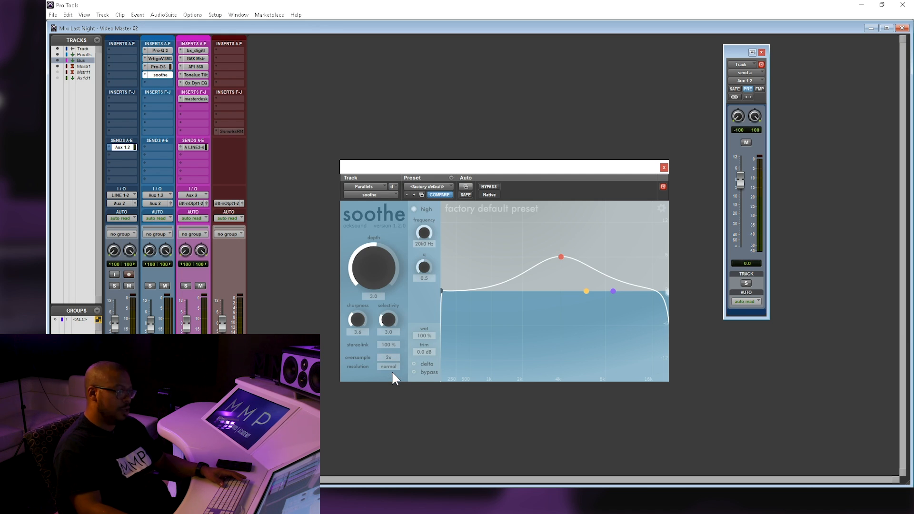
Set soothe's oversampling to 2x and resolution to high, and play the song from 0:13.200 in the Edit window
click(388, 367)
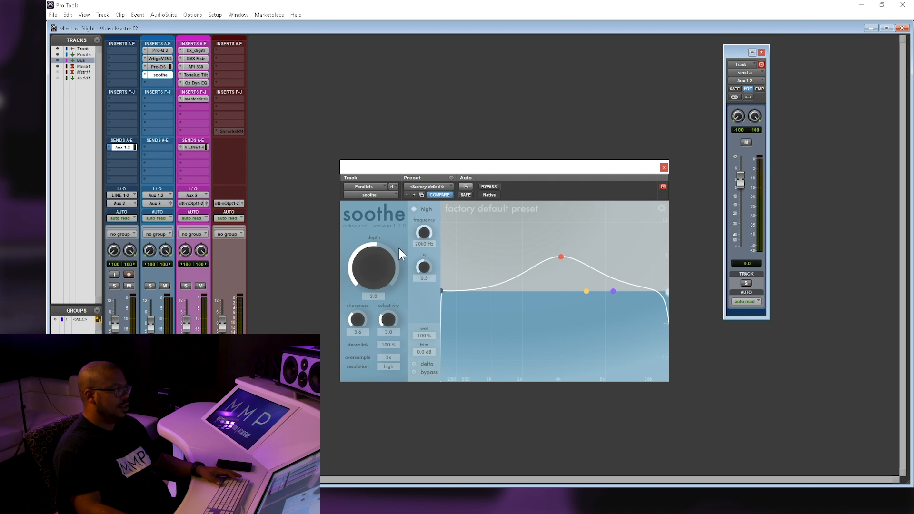
drag(388, 167, 394, 150)
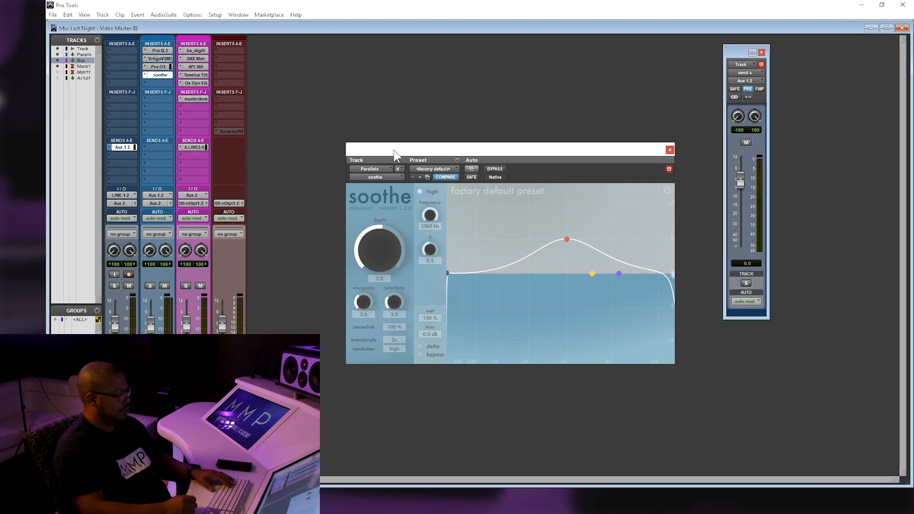
key(ctrl+equal)
key(space)
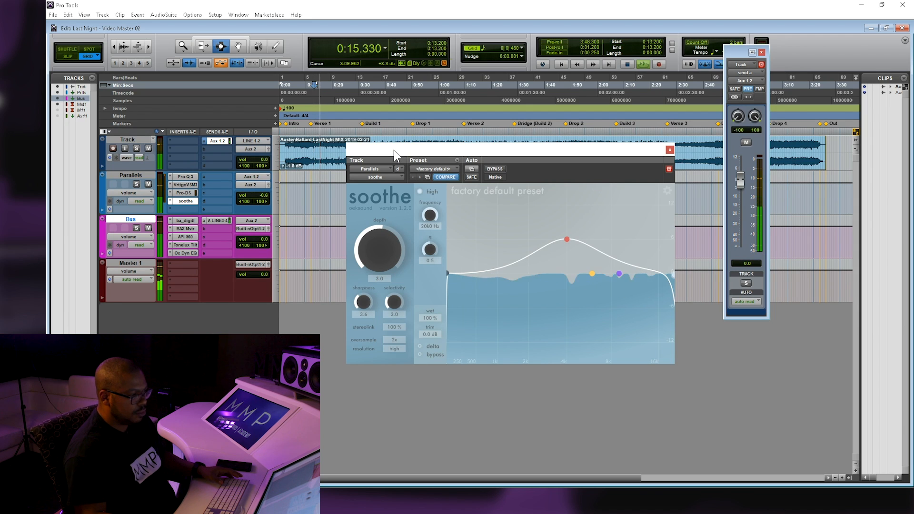
Compare soothe bypassed and active during playback and set its sharpness to 4.8 and selectivity to 4.0
click(499, 170)
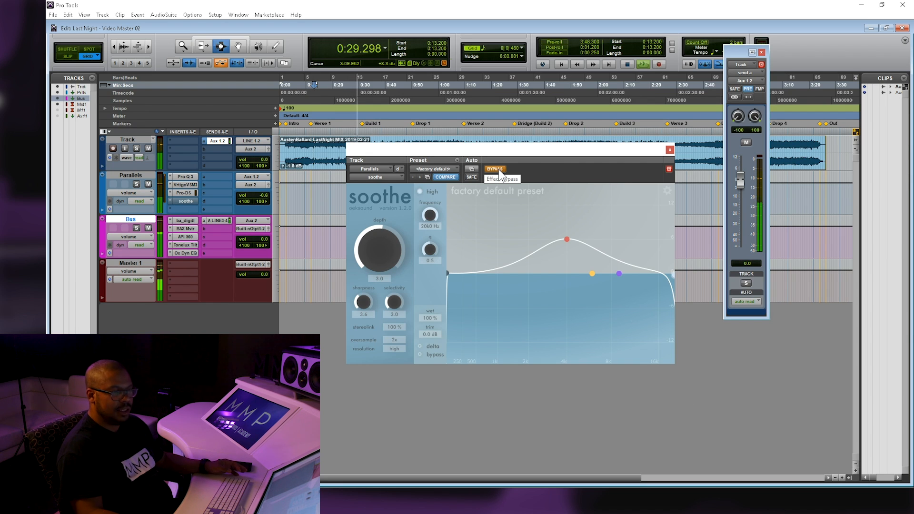
click(499, 170)
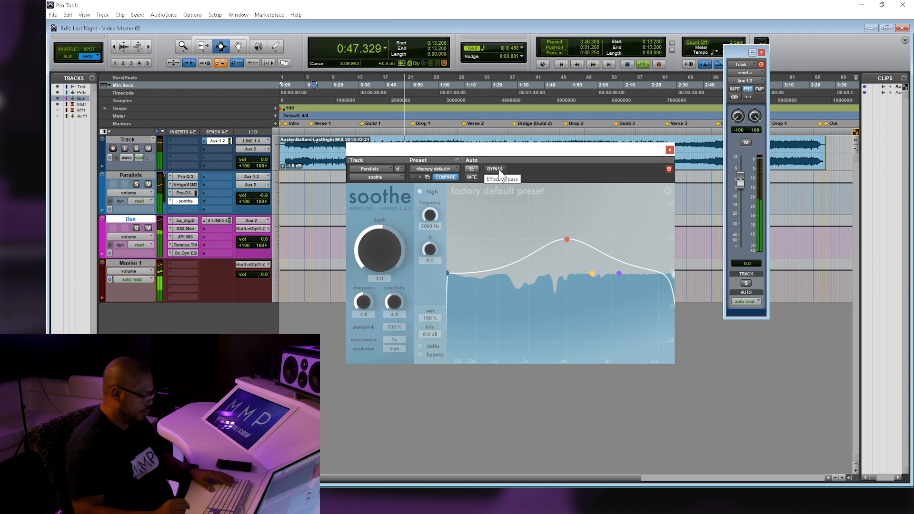
key(ctrl+equal)
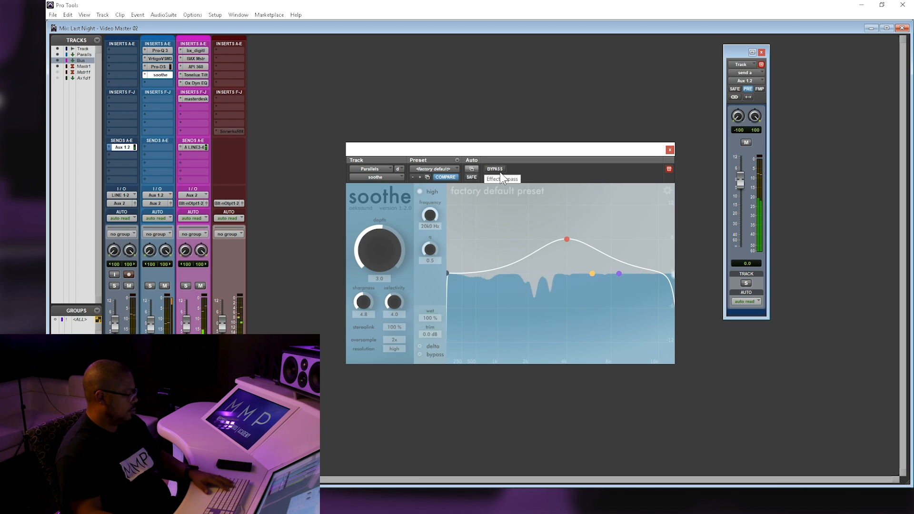
key(ctrl+equal)
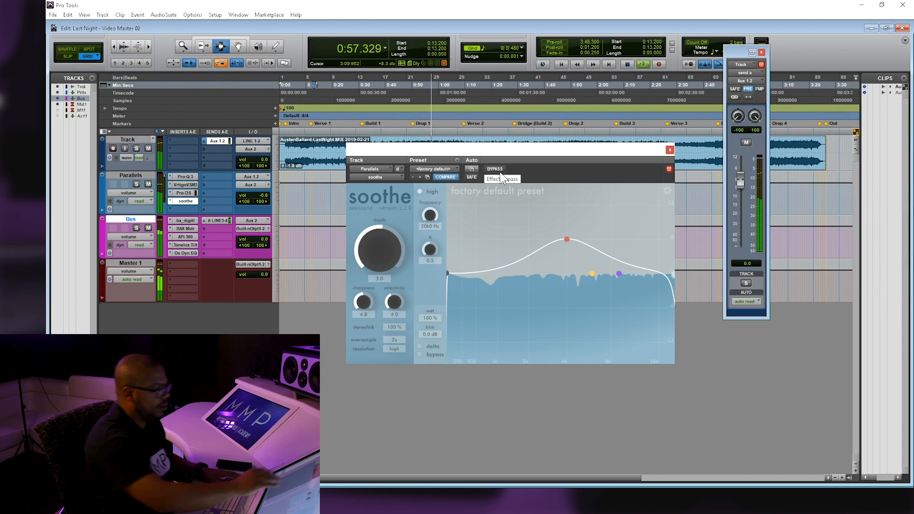
Play the song from its beginning and zoom in horizontally on the timeline
key(space)
key(Return)
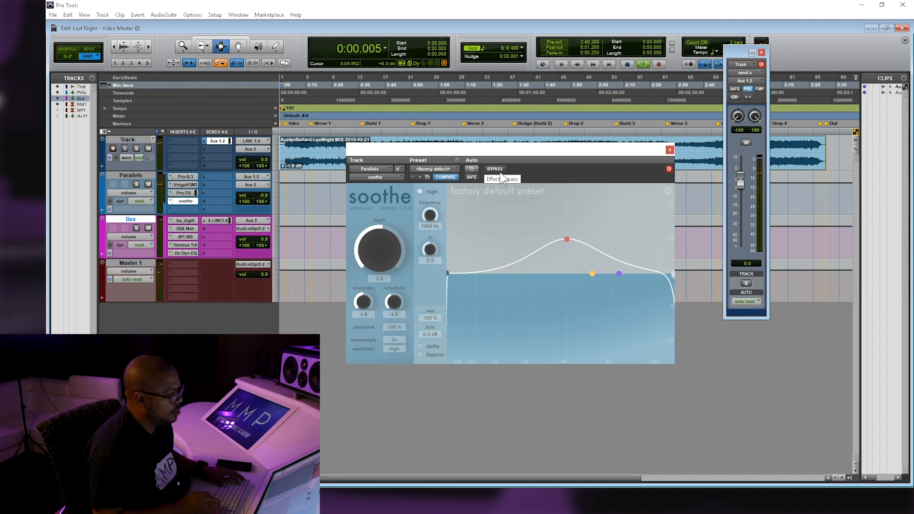
key(t)
key(t)
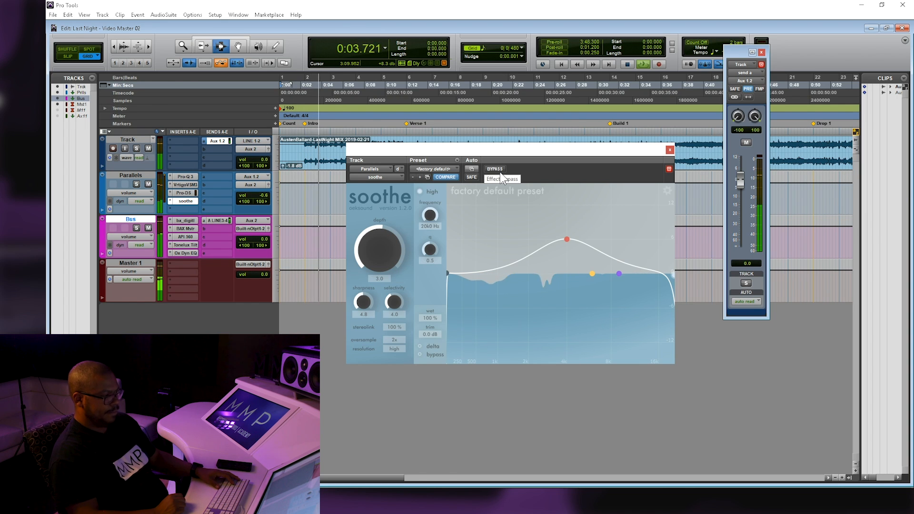
Open the Parallels track's Pro-Q 3 and add a gentle high shelf boost of about 2 dB near 650 Hz
key(ctrl+equal)
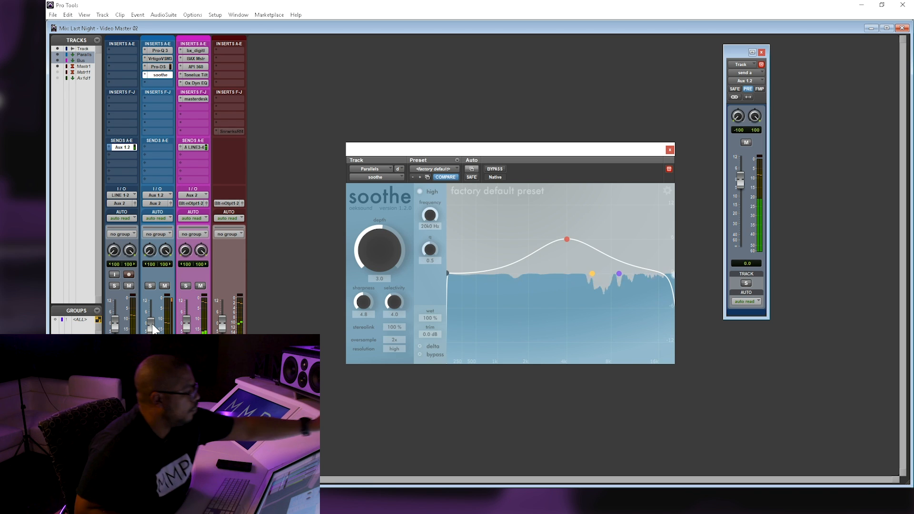
click(158, 51)
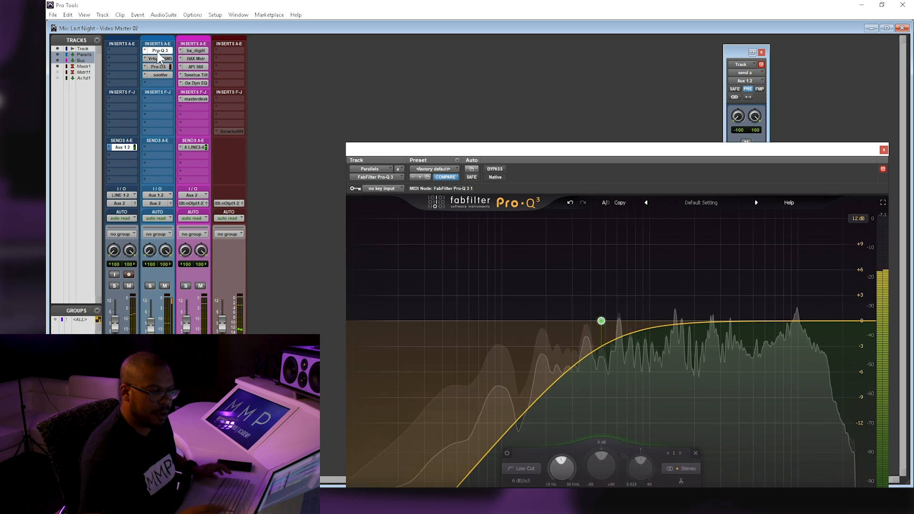
drag(660, 153, 580, 99)
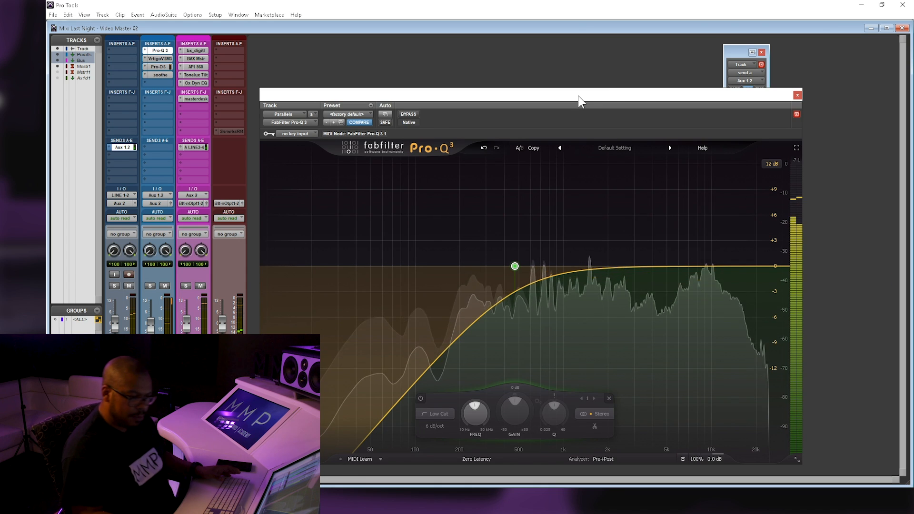
mouse_move(592, 270)
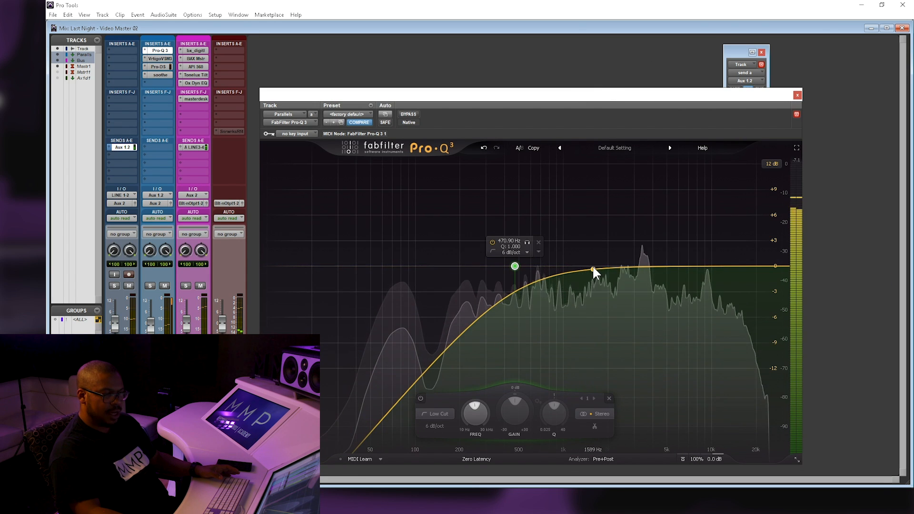
drag(594, 270, 594, 260)
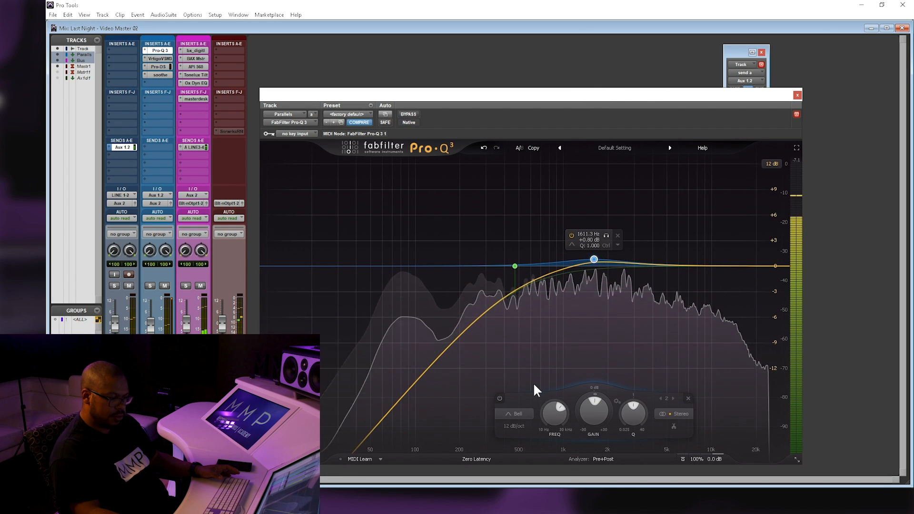
click(526, 413)
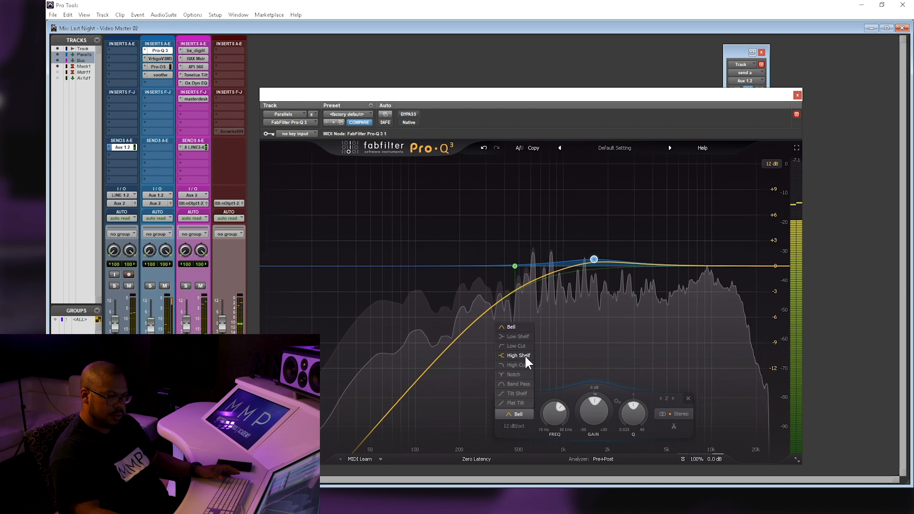
click(525, 355)
drag(593, 262, 534, 252)
Add a high cut at 30000 Hz with a 24 dB/oct slope in Pro-Q 3 and close the plug-in
click(784, 254)
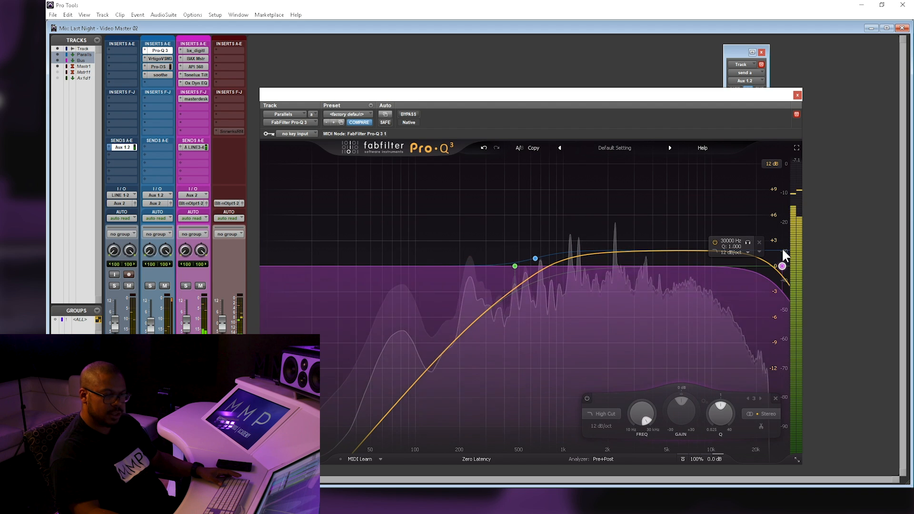
scroll(783, 266, up, 3)
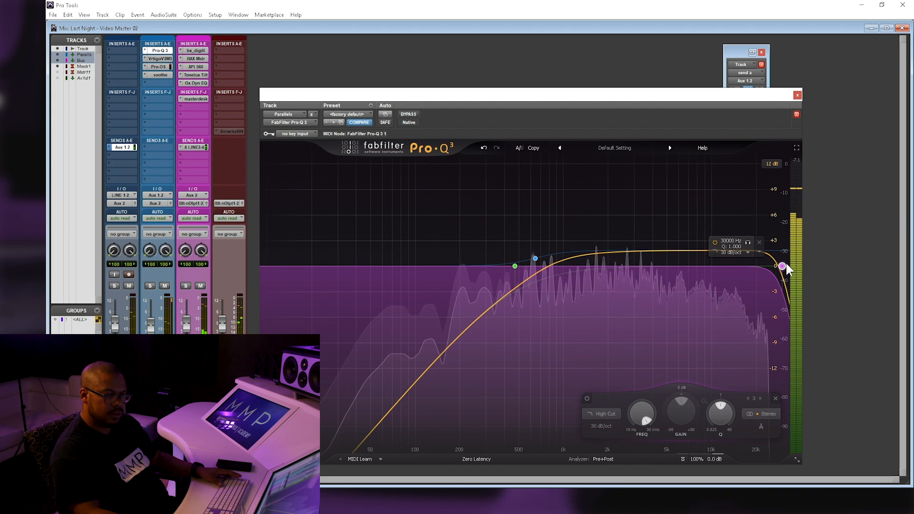
scroll(778, 266, down, 1)
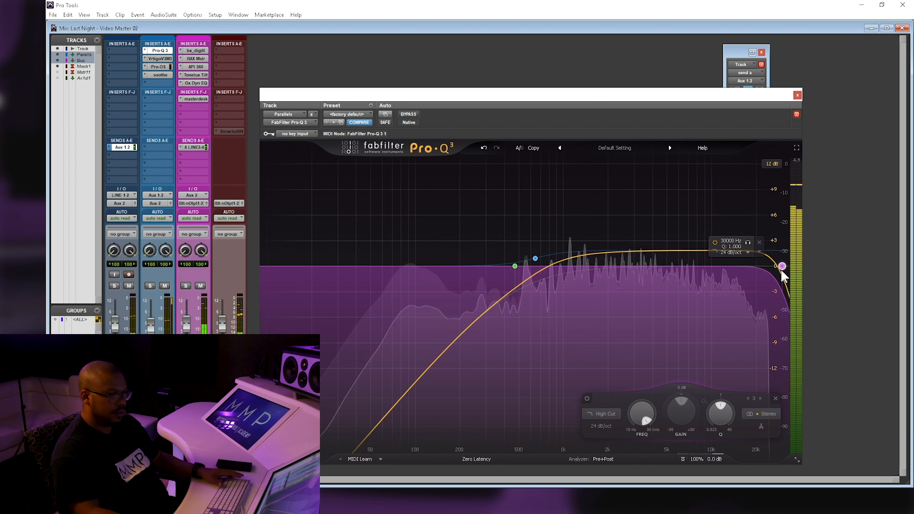
click(797, 95)
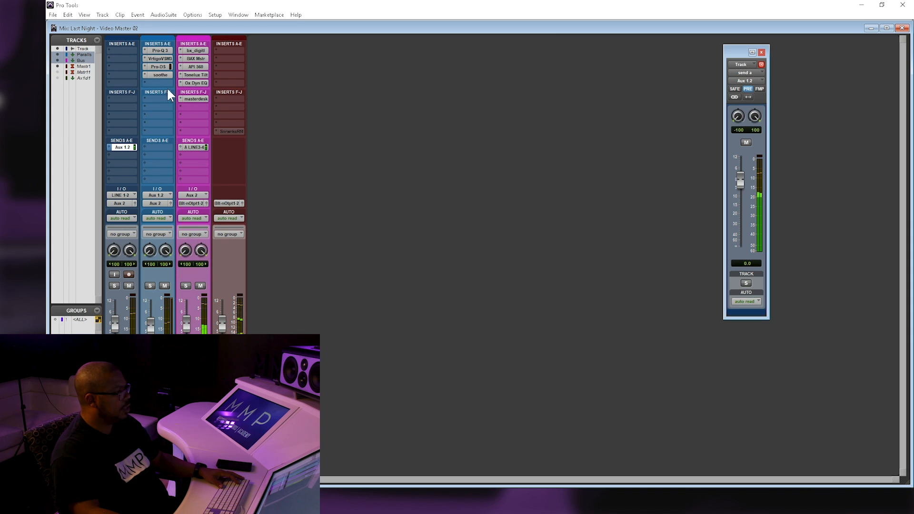
Lower the threshold and set the range to about 8.2 dB in the Parallels track's Pro-DS, closing the plug-in when finished
click(164, 67)
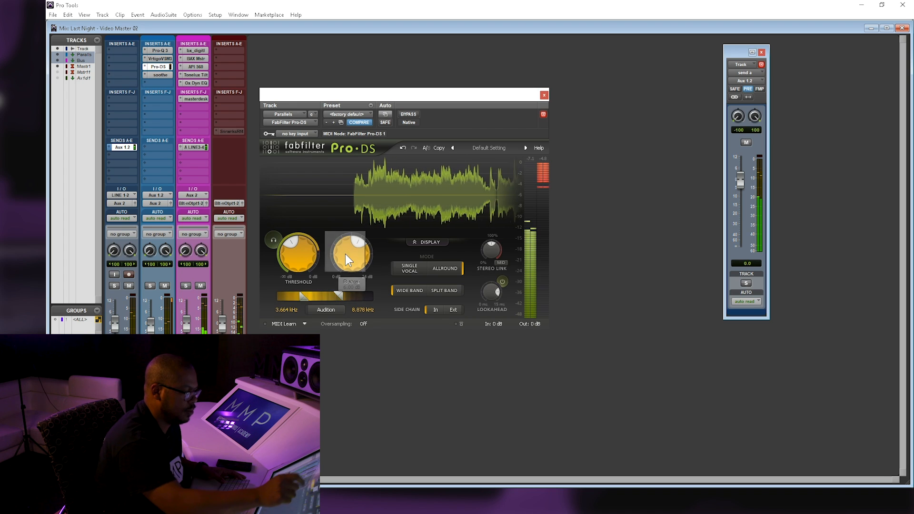
mouse_move(348, 258)
mouse_move(307, 252)
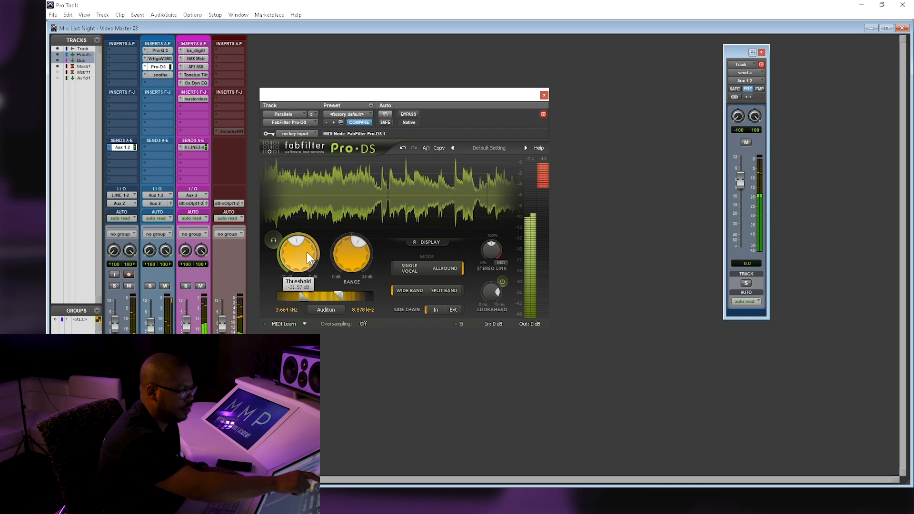
scroll(351, 244, up, 5)
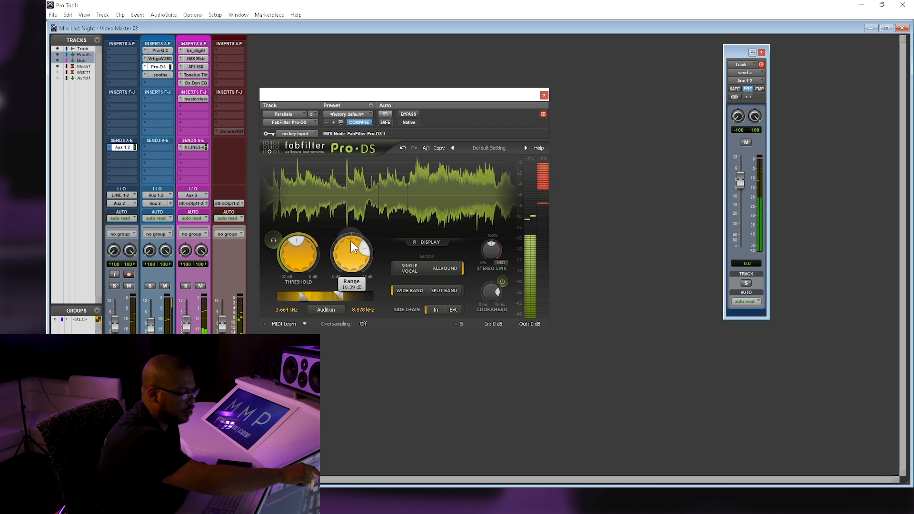
drag(301, 263, 304, 272)
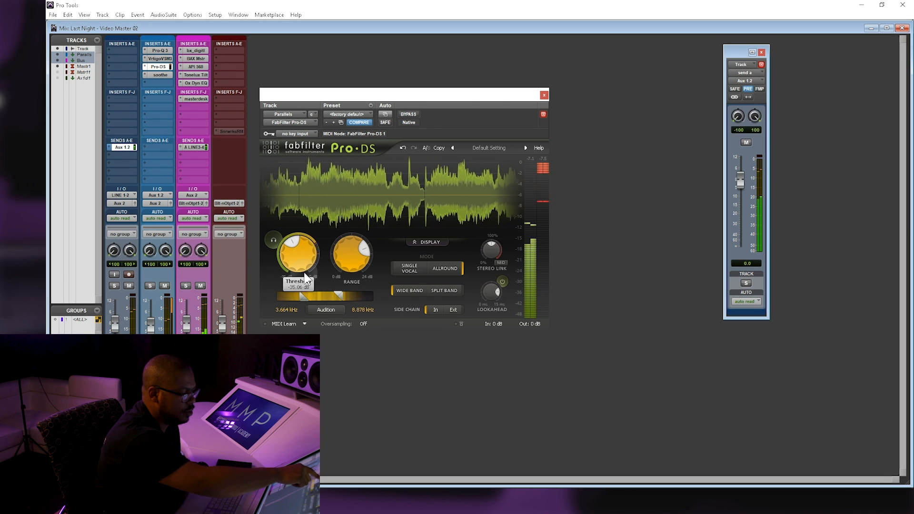
drag(353, 257, 355, 263)
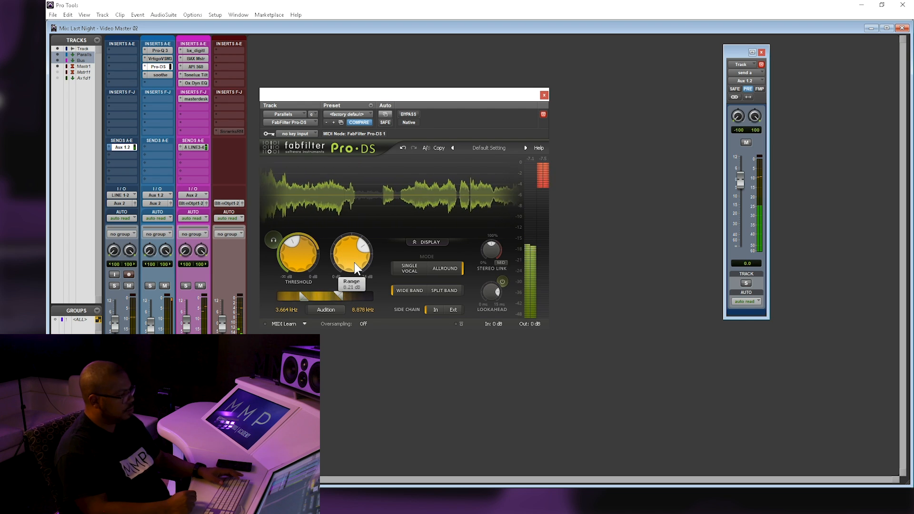
click(544, 95)
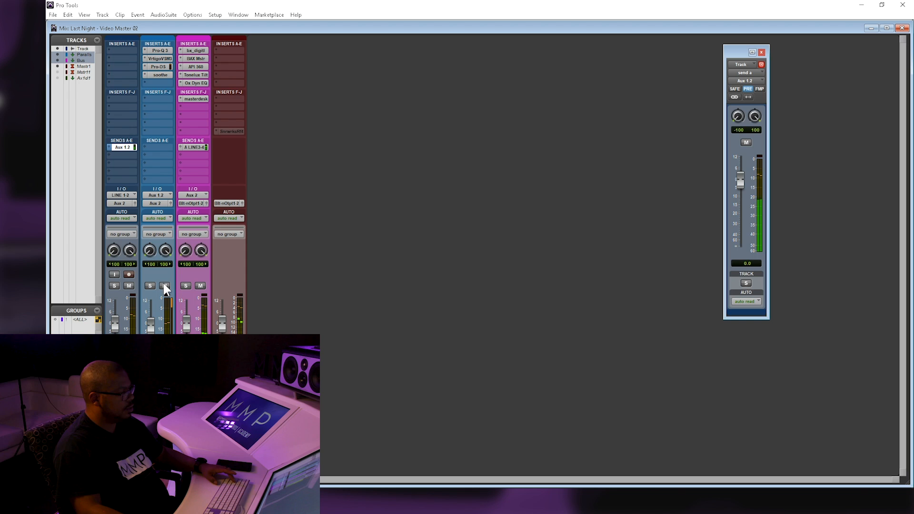
Compare the song with all inserts bypassed and the Parallels track muted against the fully processed version
key(shift+a)
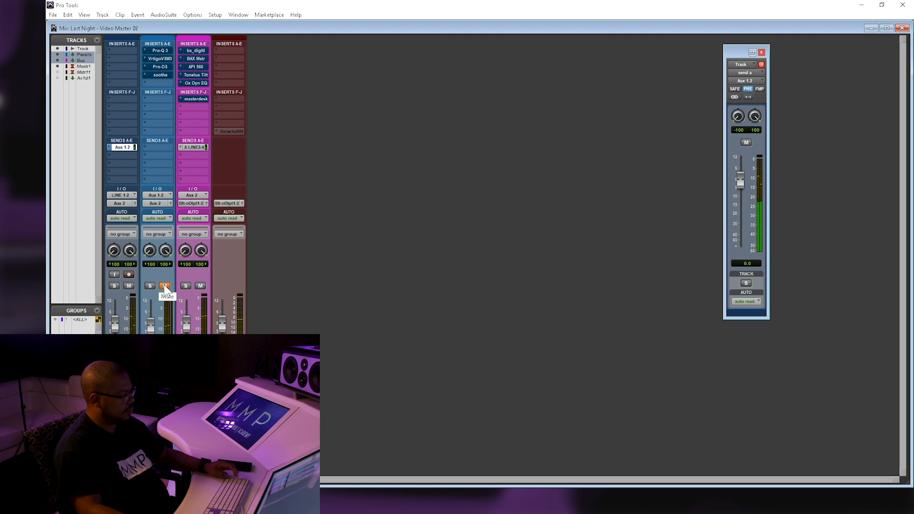
click(165, 286)
key(shift+a)
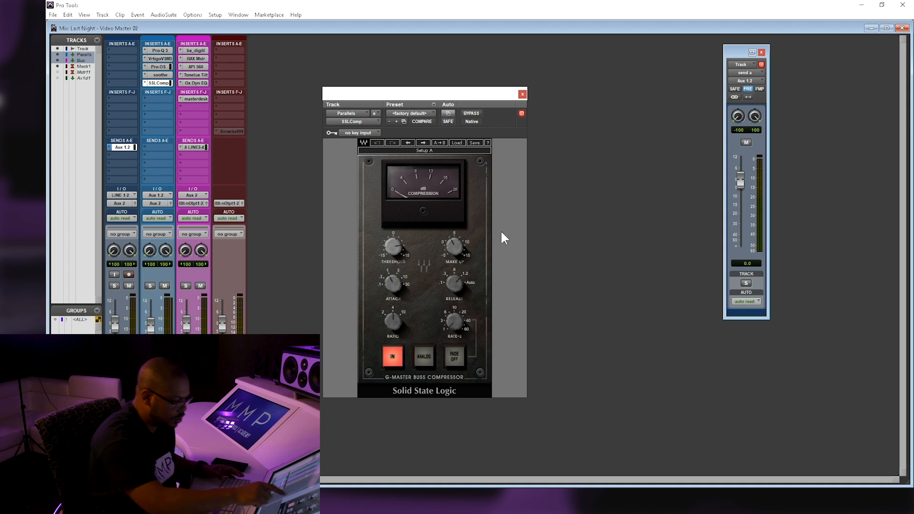
Set the ratio to 2:1 and adjust the attack of SSLComp on the Parallels track
drag(392, 335, 390, 344)
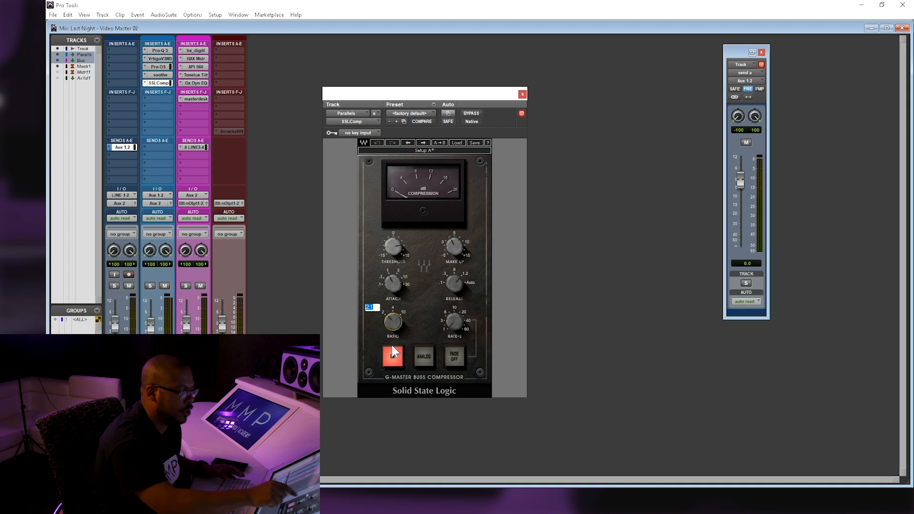
drag(394, 285, 404, 212)
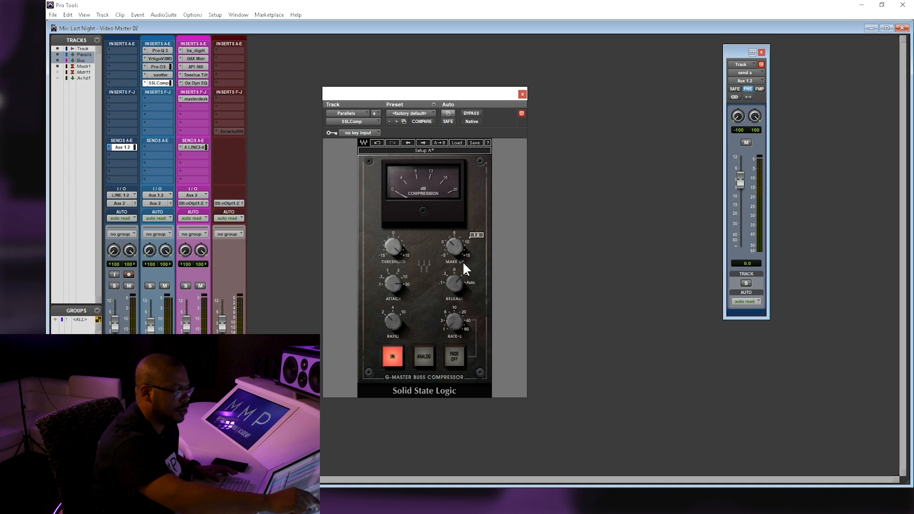
Play the song from the 3-second mark and compare SSLComp bypassed and active in the mixer
key(ctrl+equal)
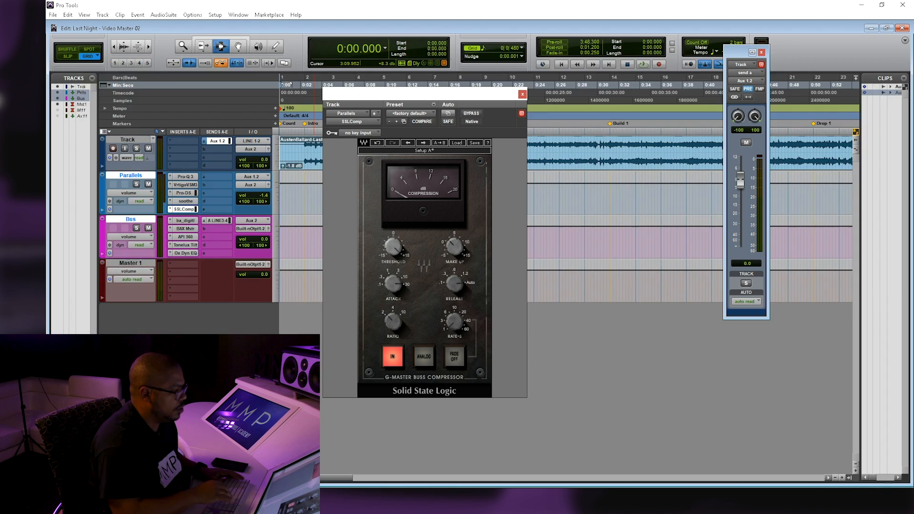
click(312, 84)
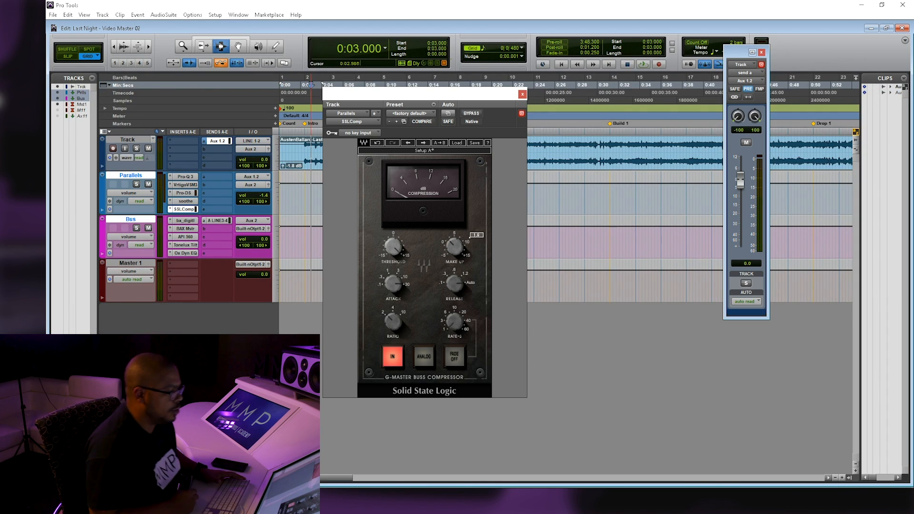
key(space)
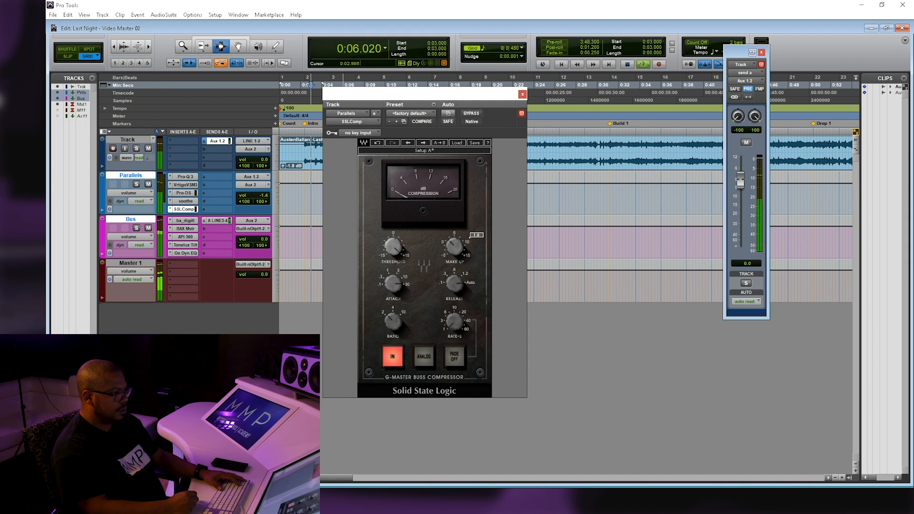
key(ctrl+equal)
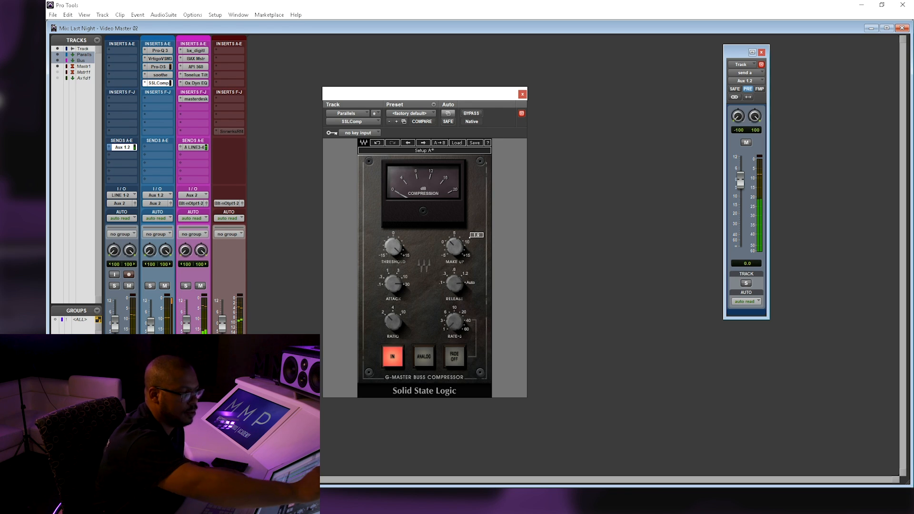
click(471, 114)
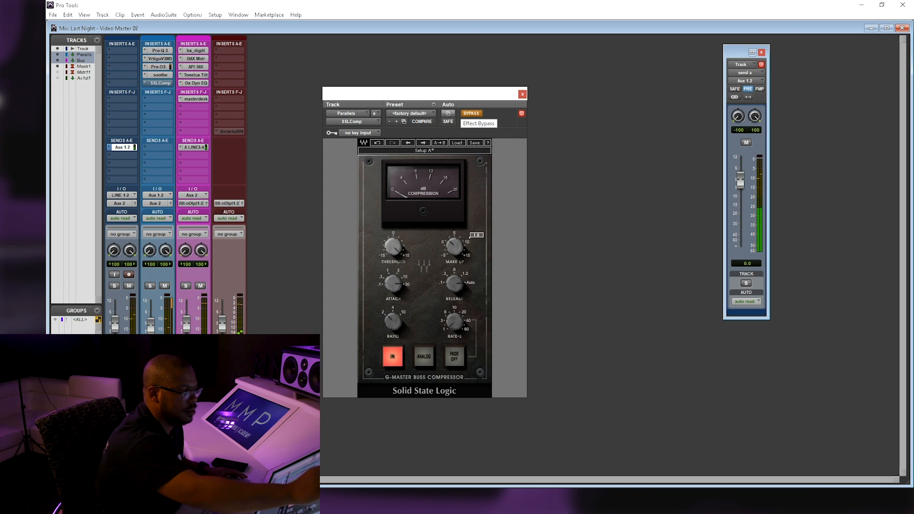
click(472, 113)
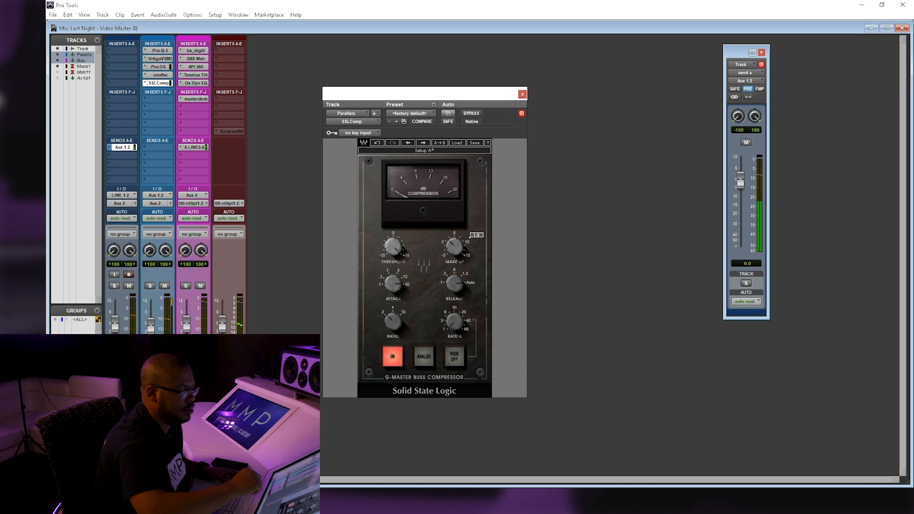
Set SSLComp's attack to 10 ms, trim the make-up gain and lower the threshold until light compression registers
click(401, 305)
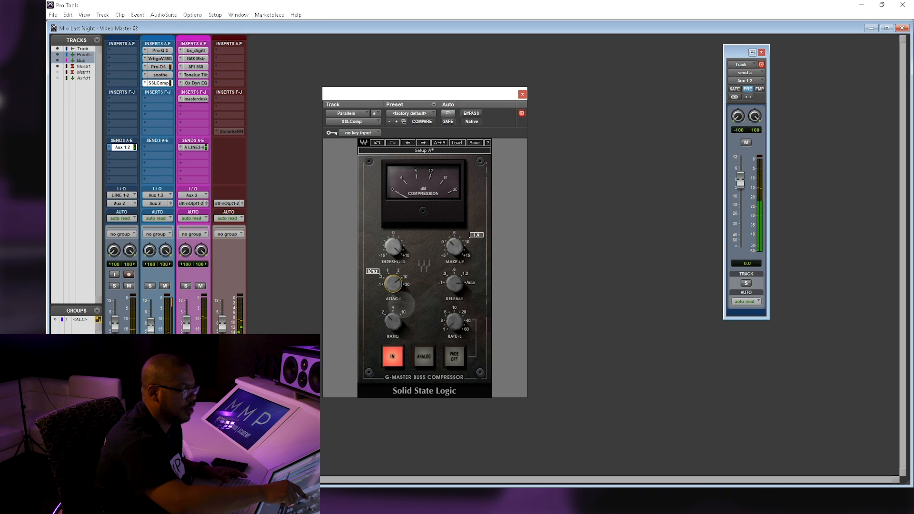
drag(455, 246, 459, 260)
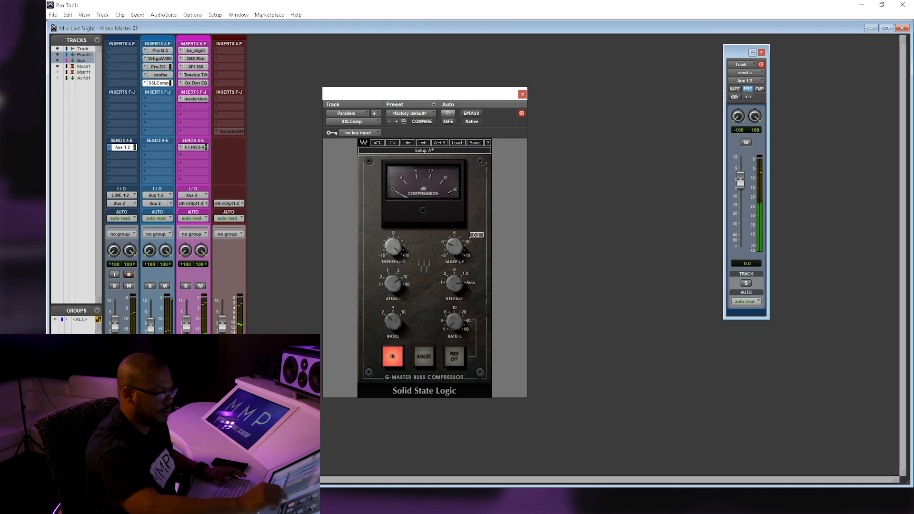
drag(419, 93, 509, 80)
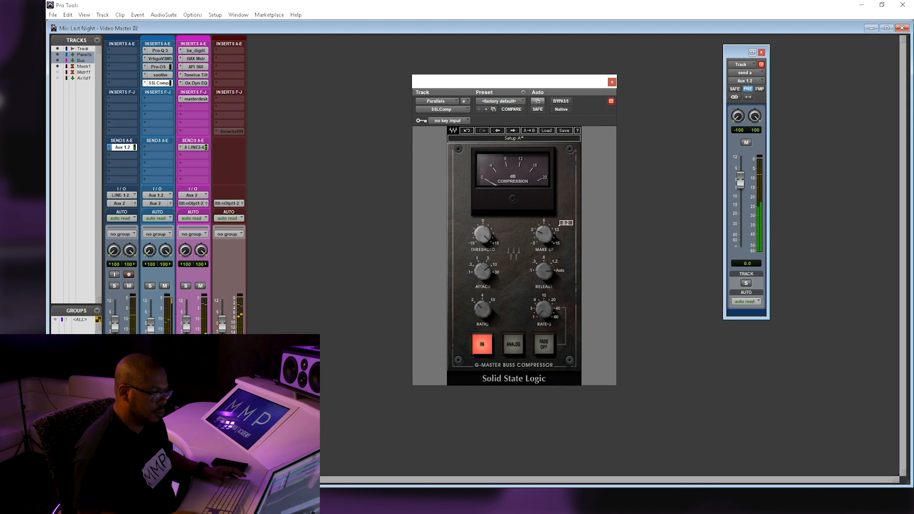
click(483, 235)
drag(483, 234, 483, 244)
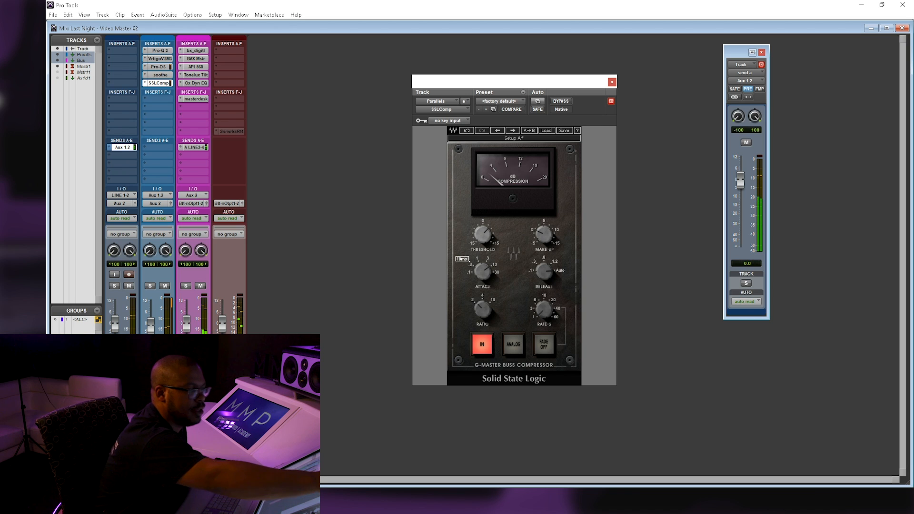
Compare SSLComp bypassed and active during playback, return to the Edit window and stop the song
click(561, 101)
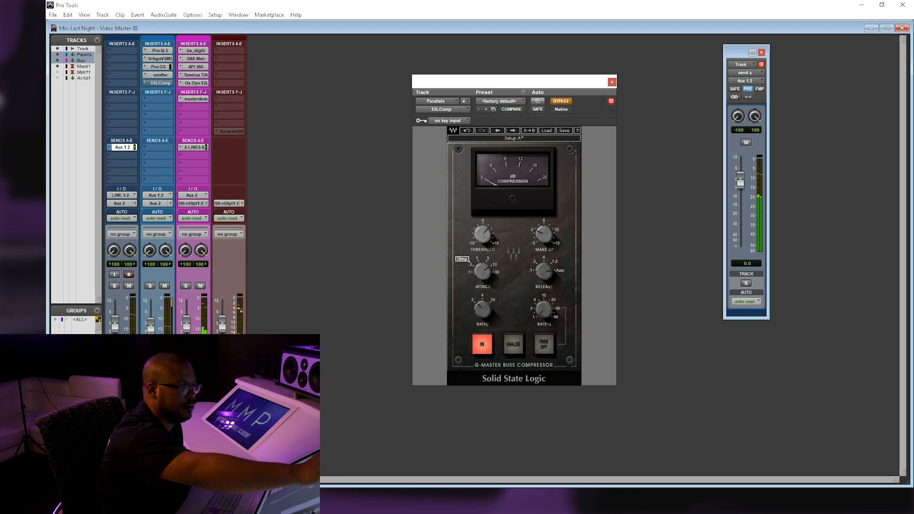
click(561, 101)
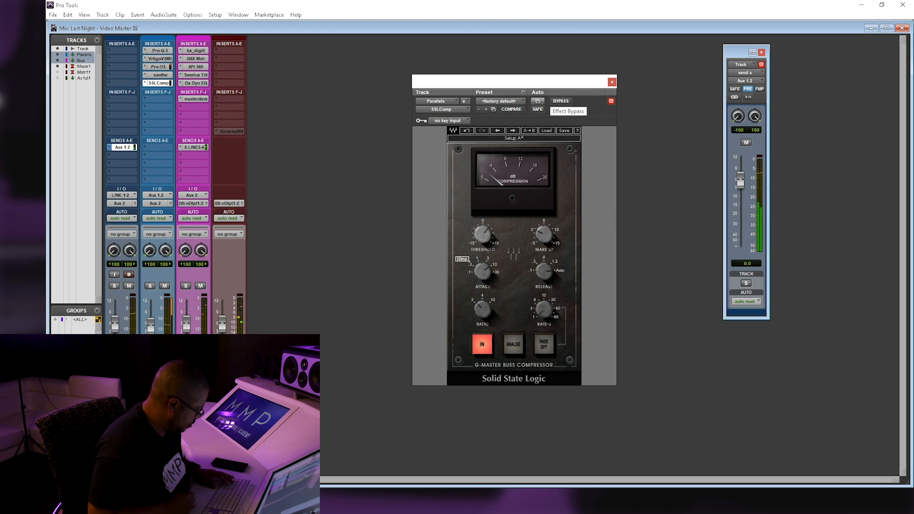
key(ctrl+equal)
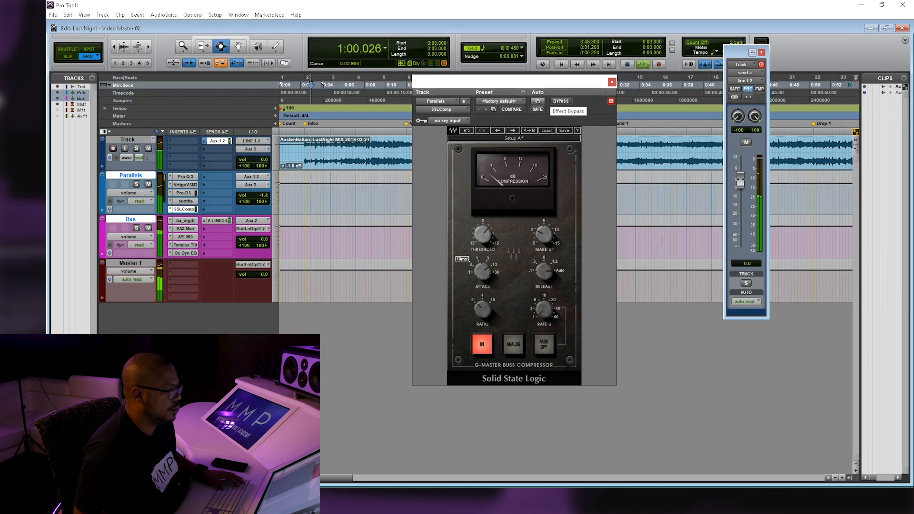
key(space)
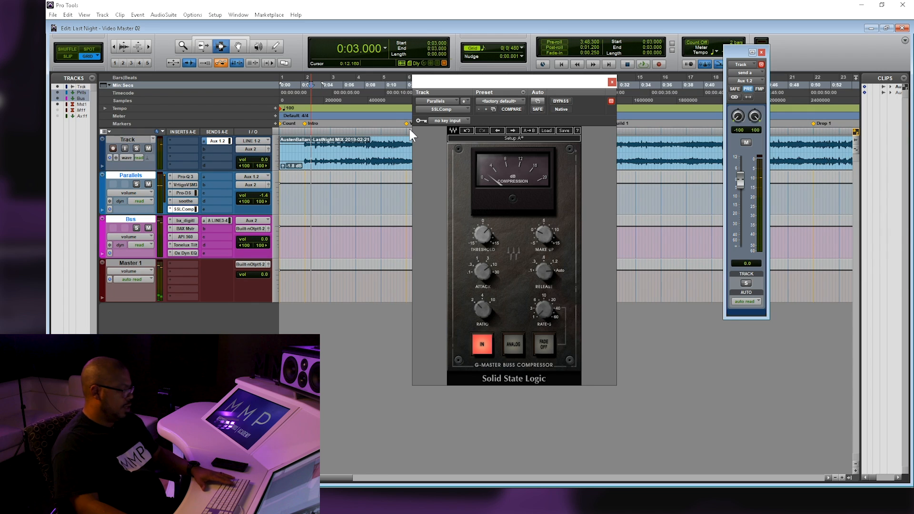